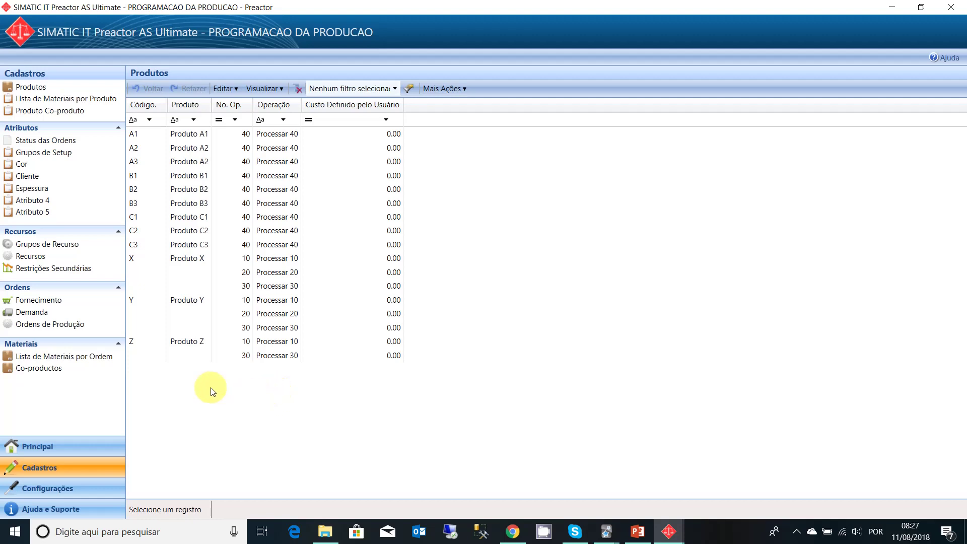
- Review the registered production orders, resources, secondary constraints and setup groups
{"action": "left_click", "coordinate": [58, 326]}
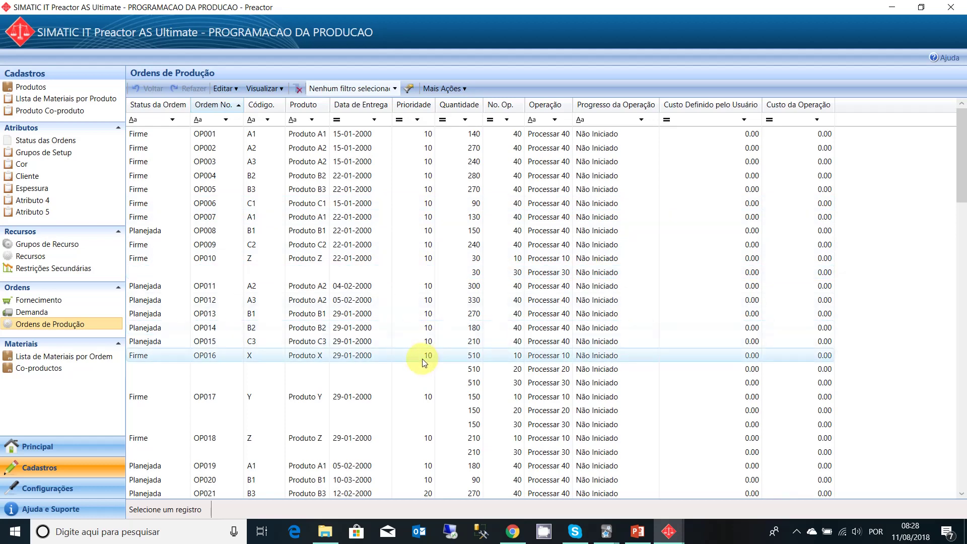
{"action": "left_click", "coordinate": [40, 258]}
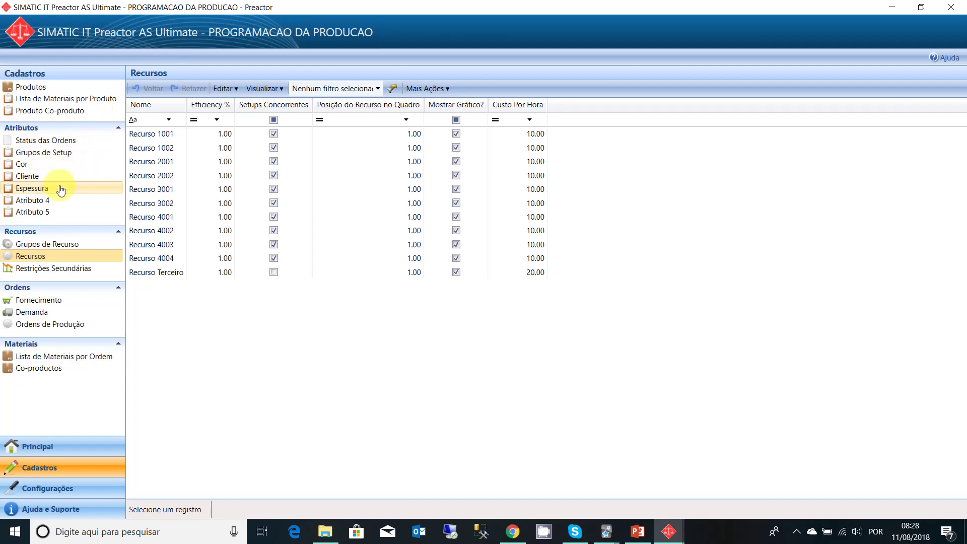
{"action": "left_click", "coordinate": [77, 271]}
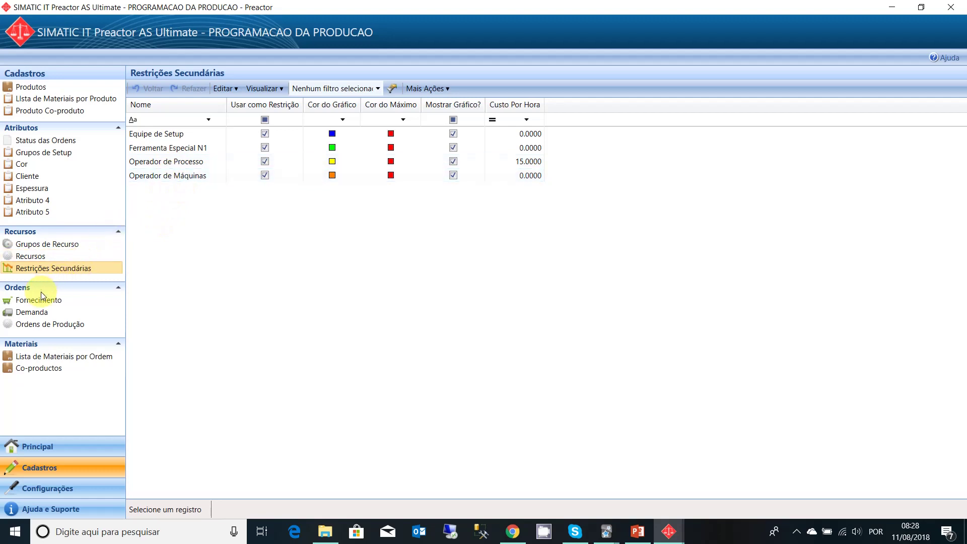
{"action": "left_click", "coordinate": [55, 157]}
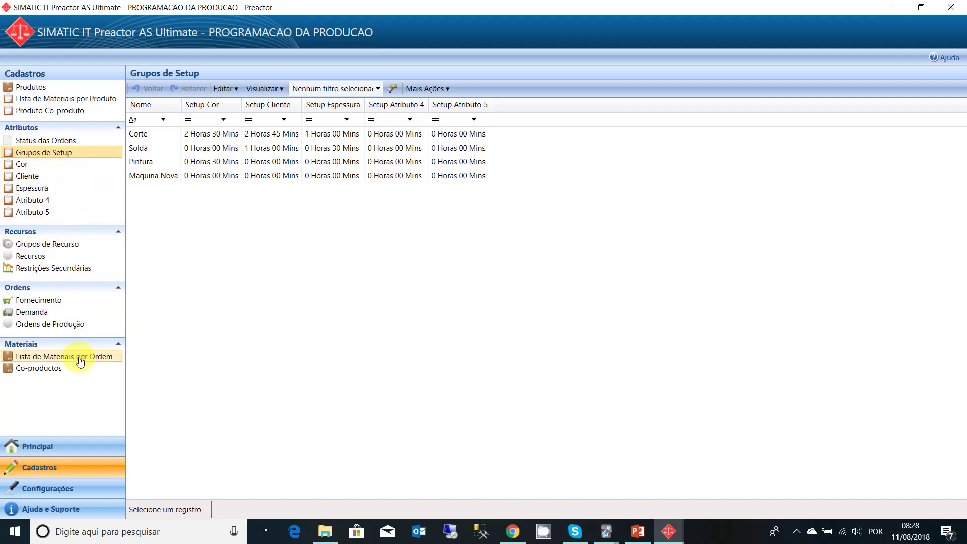
- Return to the main general page, switch to the Preactor Sequencer schedule window and show its order data editor
{"action": "left_click", "coordinate": [82, 450]}
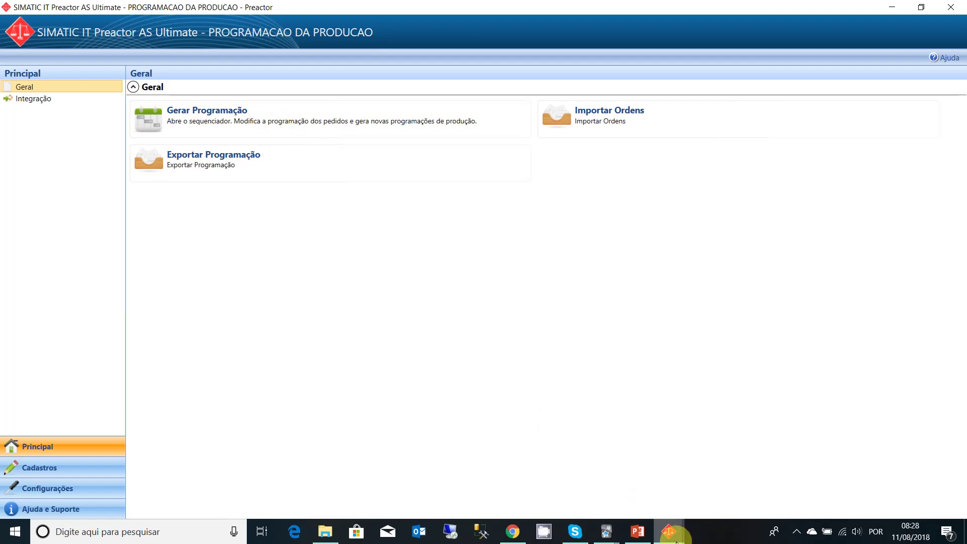
{"action": "mouse_move", "coordinate": [677, 542]}
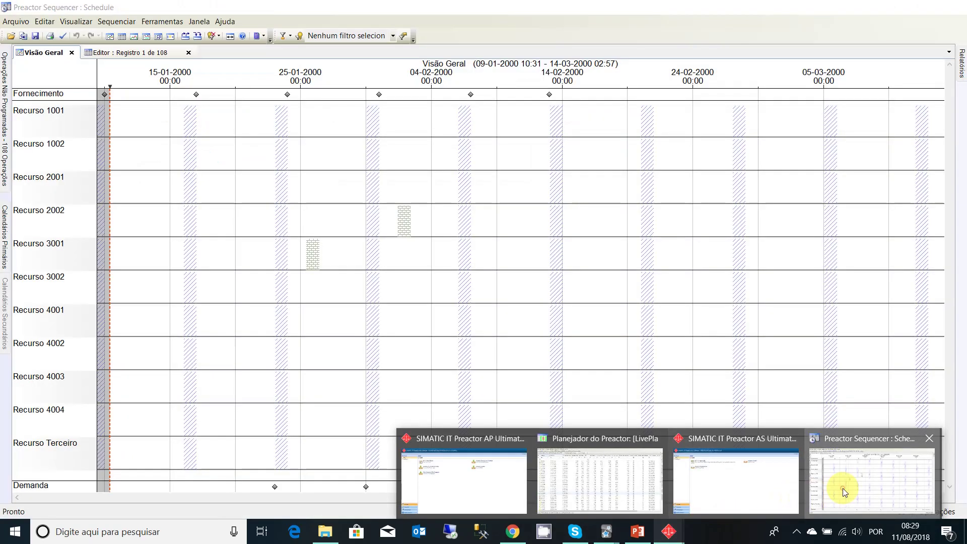
{"action": "left_click", "coordinate": [842, 488]}
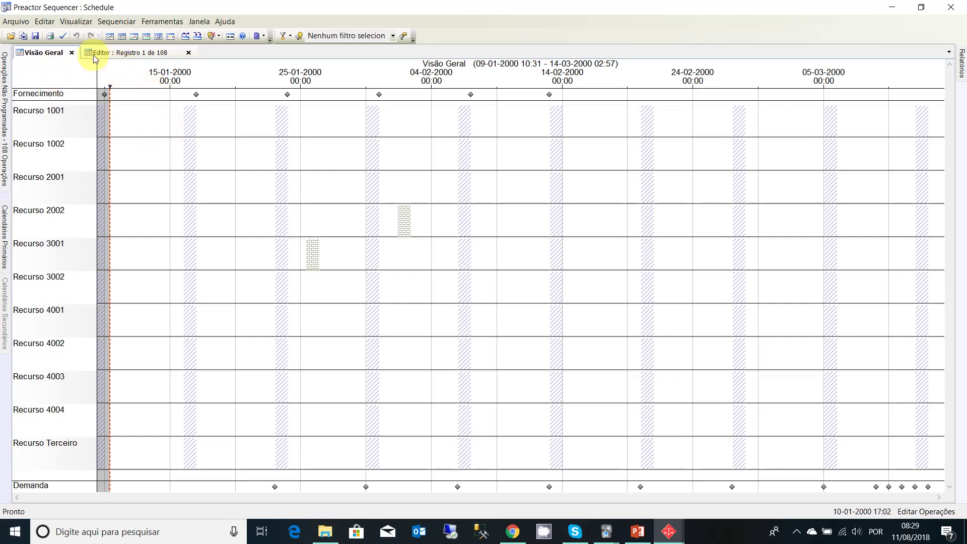
{"action": "left_click", "coordinate": [150, 53]}
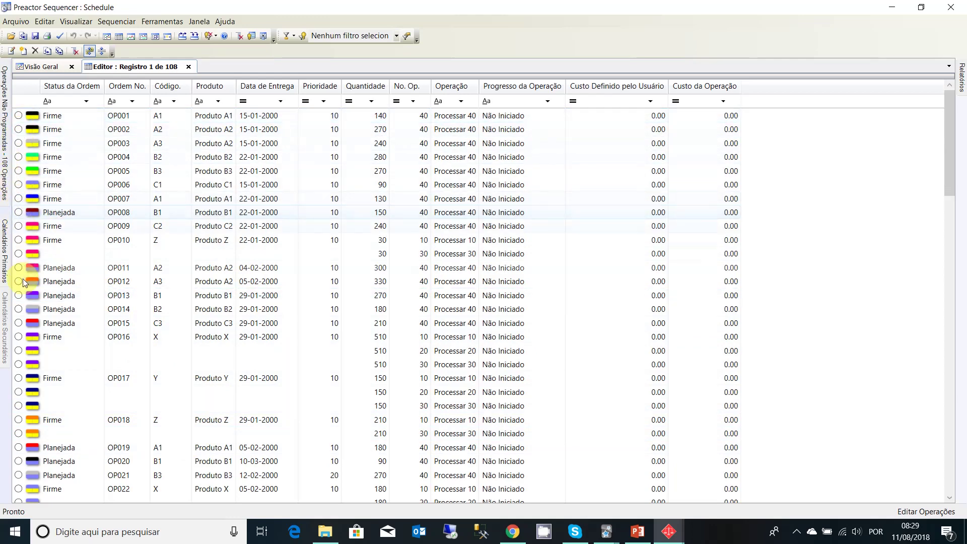
- Examine the supply and demand markers on the overview chart and compare them with the order list in the editor
{"action": "left_click", "coordinate": [41, 68]}
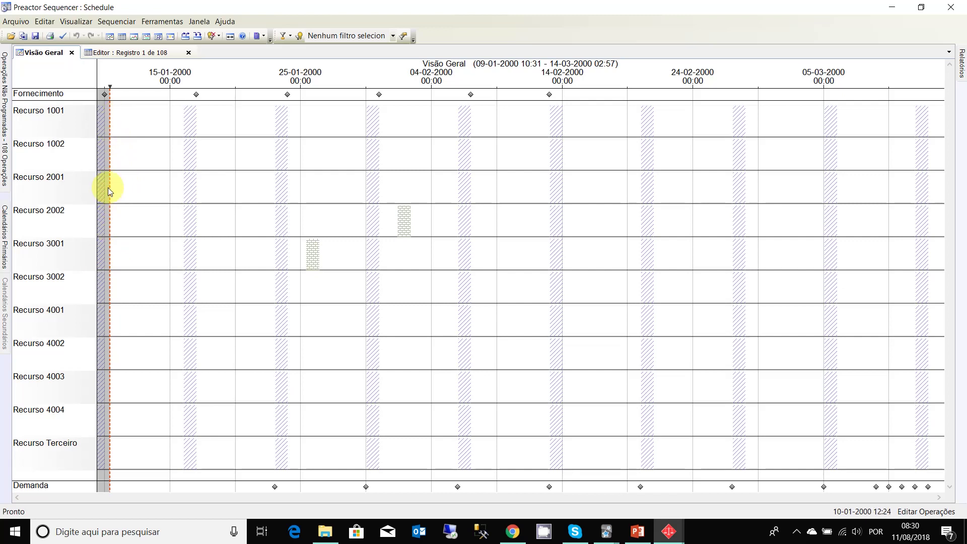
{"action": "mouse_move", "coordinate": [104, 95]}
{"action": "mouse_move", "coordinate": [196, 96]}
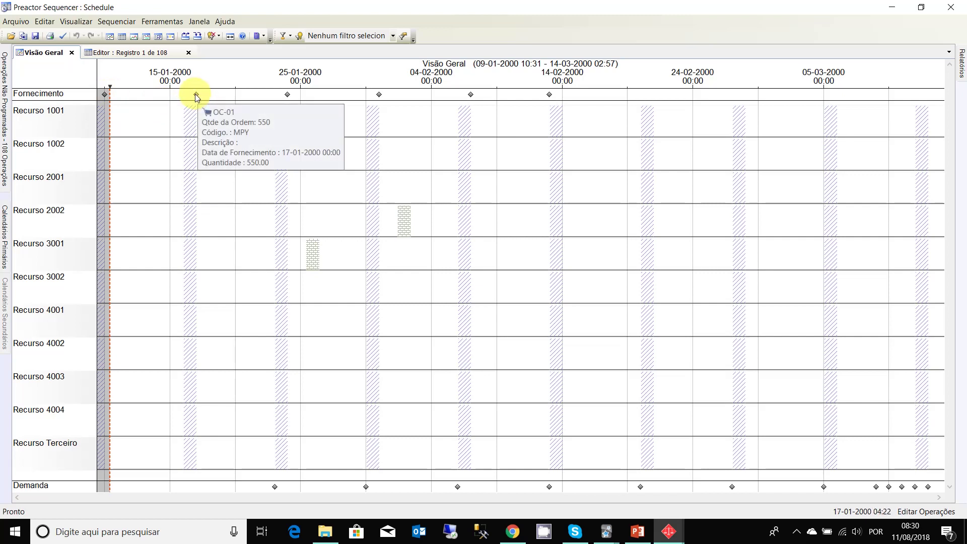
{"action": "mouse_move", "coordinate": [288, 97]}
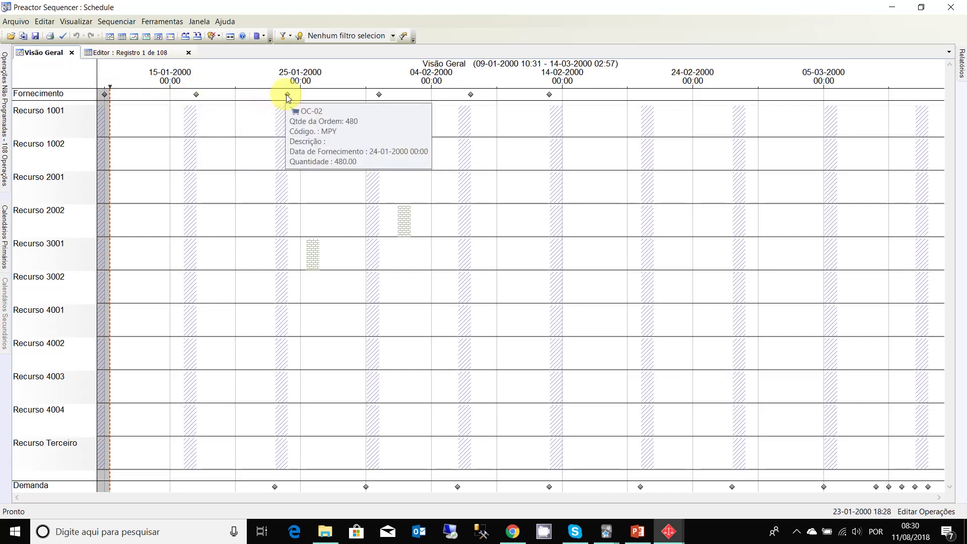
{"action": "mouse_move", "coordinate": [382, 97]}
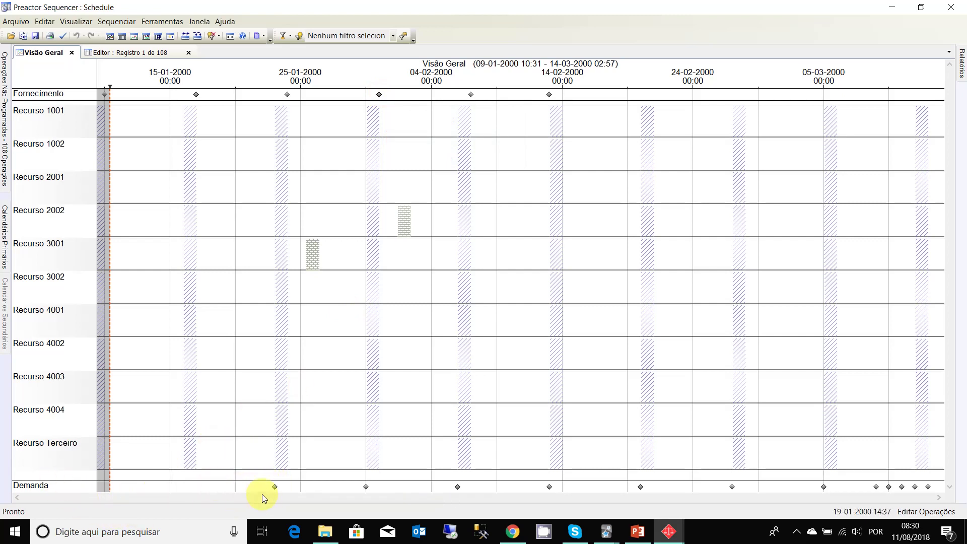
{"action": "mouse_move", "coordinate": [275, 487]}
{"action": "left_click", "coordinate": [123, 53]}
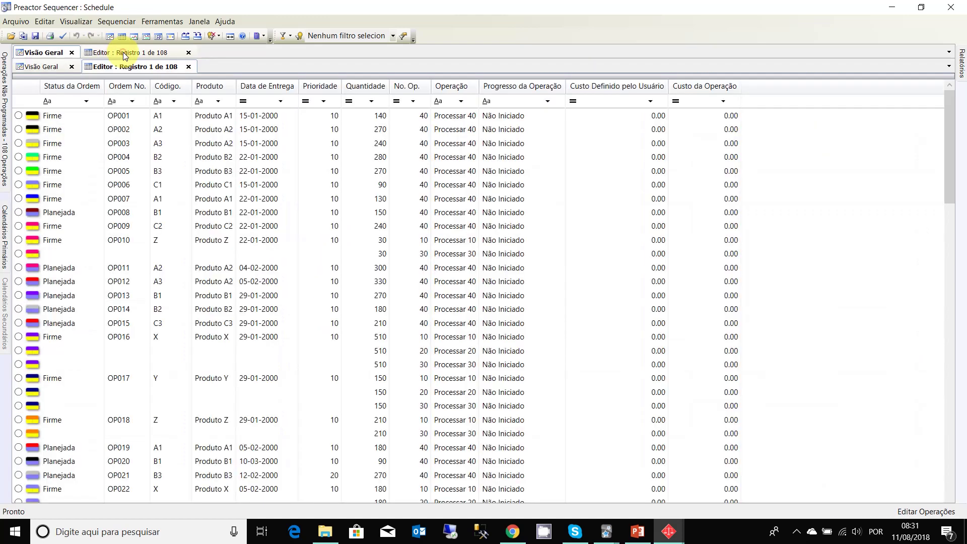
{"action": "left_click", "coordinate": [41, 65]}
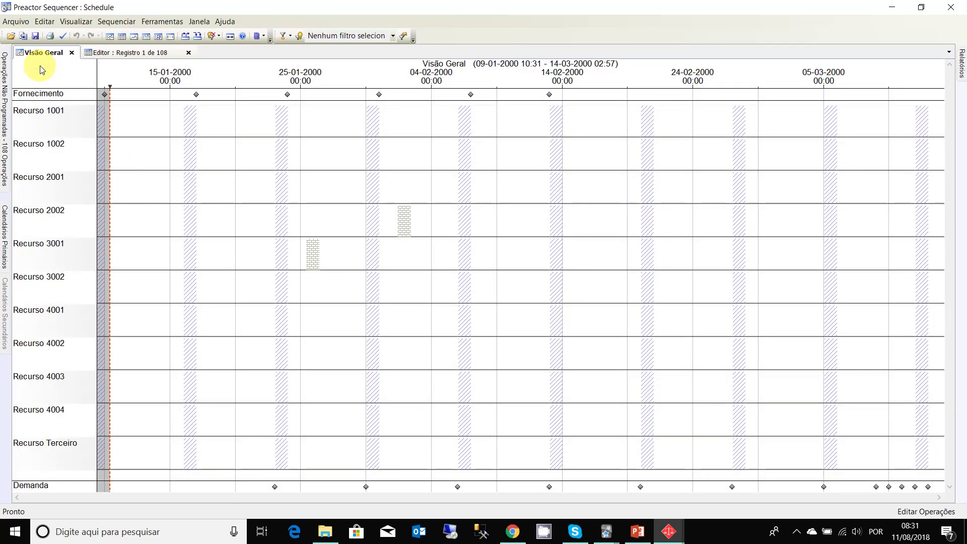
- Sequence all operations forward by due date (Para Frente por Data de Entrega)
{"action": "left_click", "coordinate": [125, 23]}
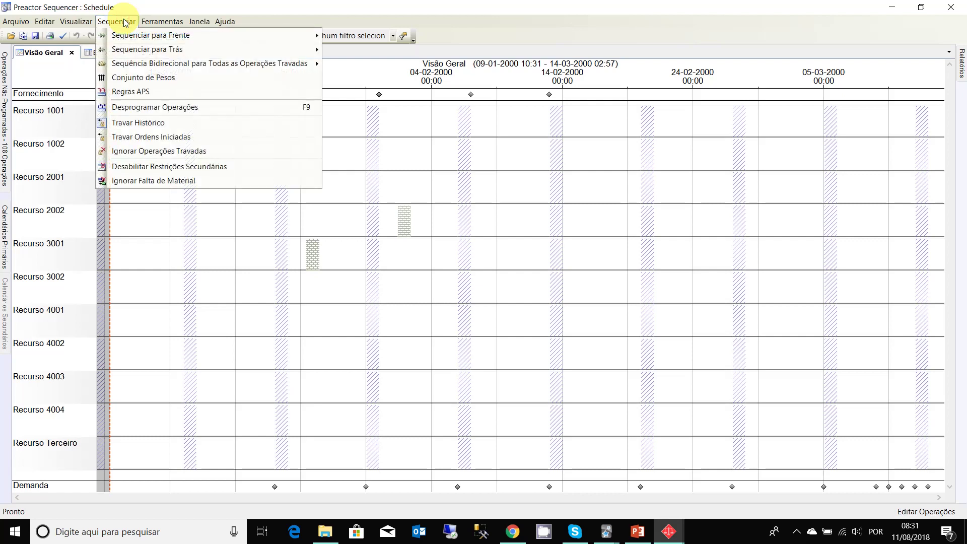
{"action": "mouse_move", "coordinate": [140, 38]}
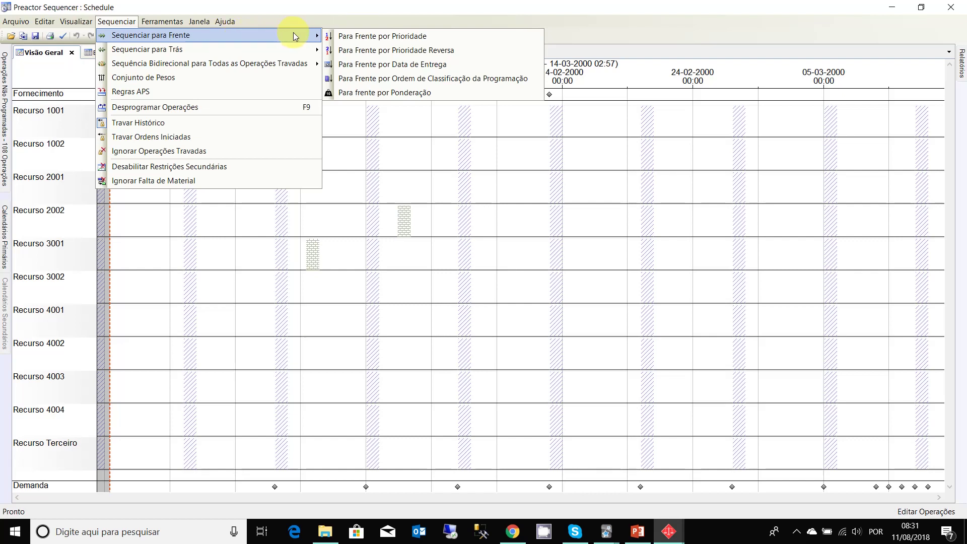
{"action": "left_click", "coordinate": [384, 65]}
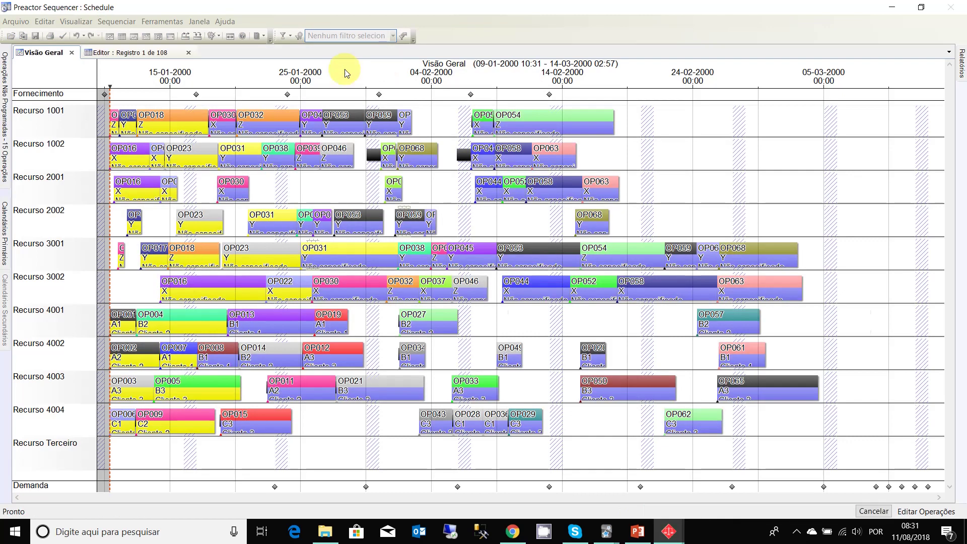
- Check the sequenced orders in the overview chart and in the data editor, including the records around OP018 to OP034
{"action": "left_click", "coordinate": [143, 53]}
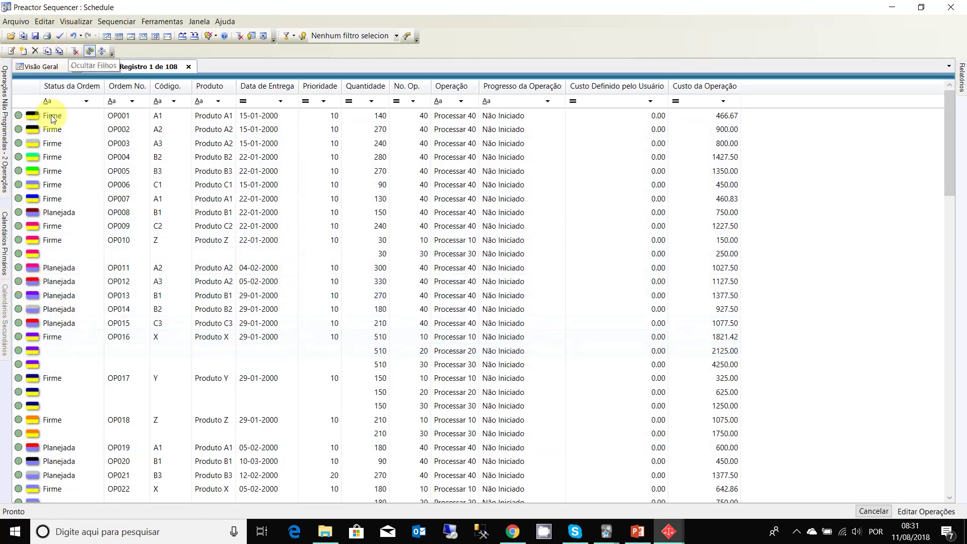
{"action": "left_click", "coordinate": [56, 68]}
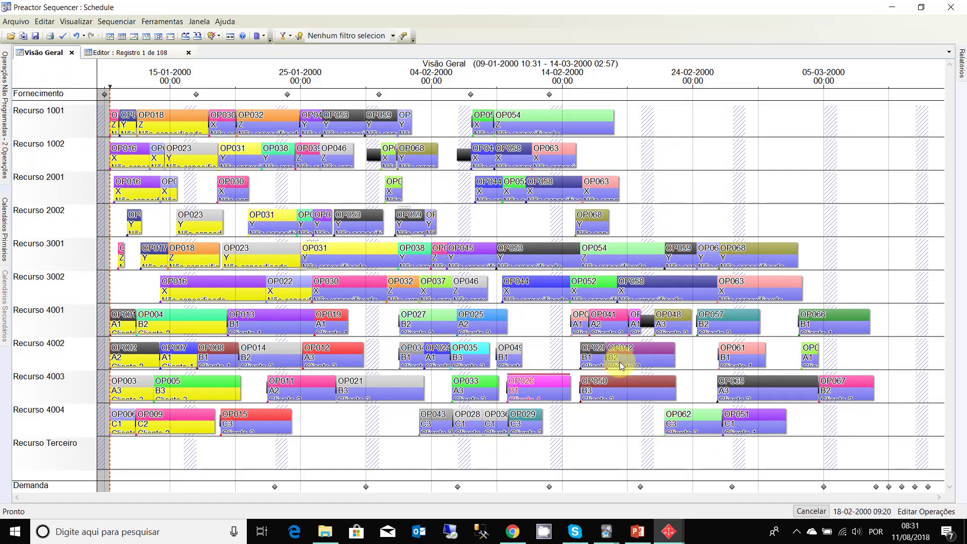
{"action": "mouse_move", "coordinate": [621, 366]}
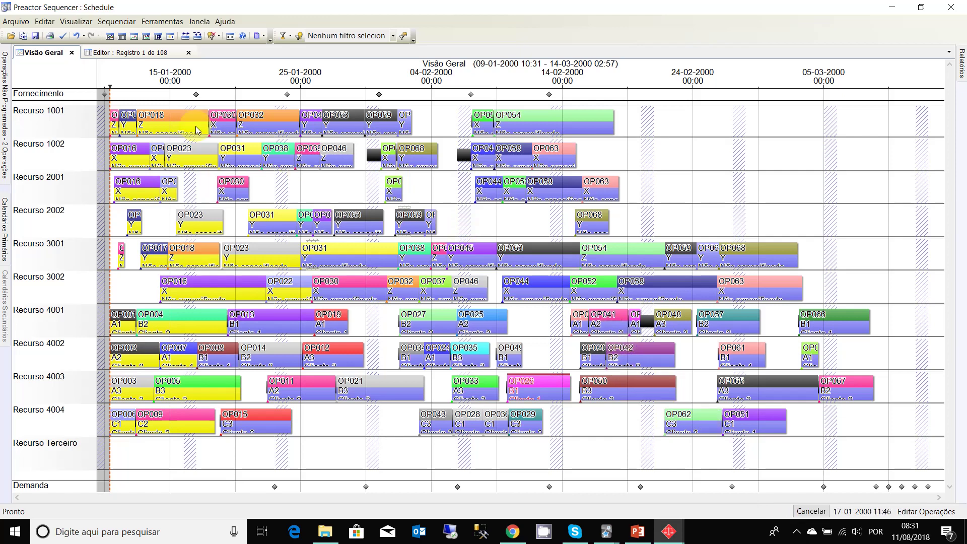
{"action": "left_click", "coordinate": [140, 53]}
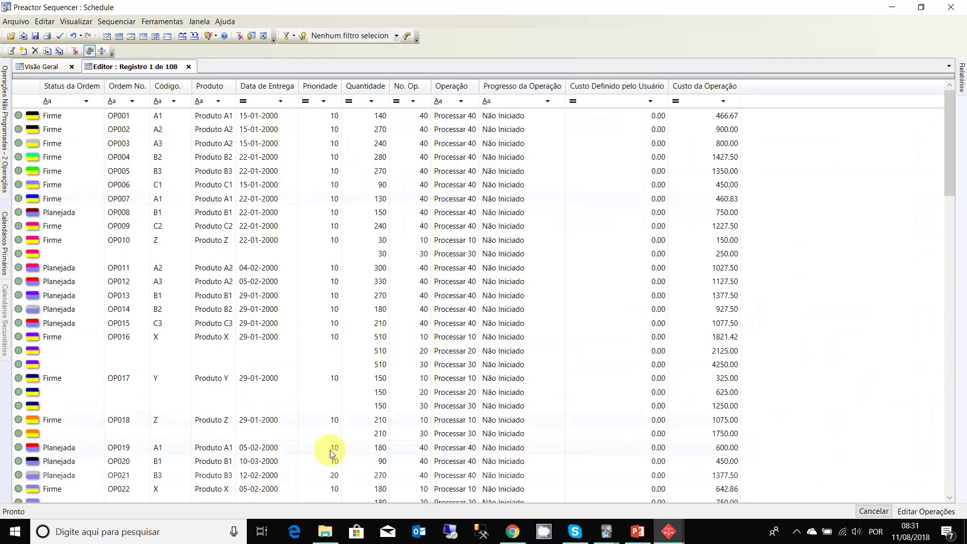
{"action": "scroll", "coordinate": [314, 417], "scroll_direction": "down", "scroll_amount": 10}
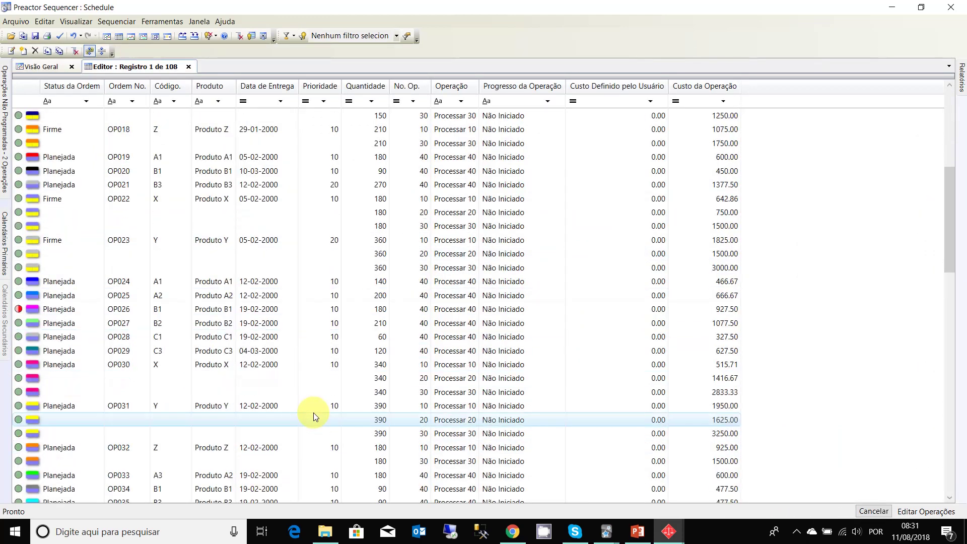
{"action": "left_click", "coordinate": [51, 66]}
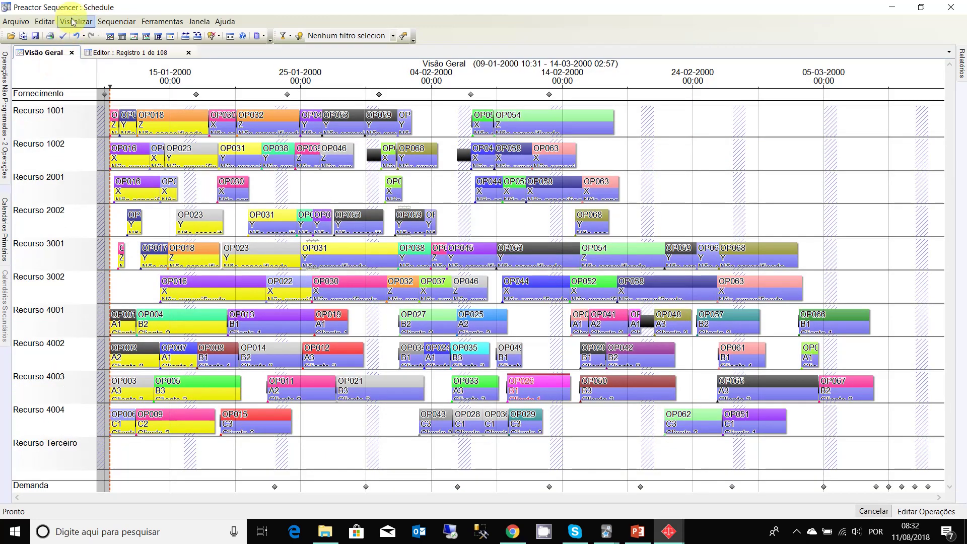
- Open the list of unscheduled operations and check the non-scheduling reason for order OP056
{"action": "left_click", "coordinate": [73, 22]}
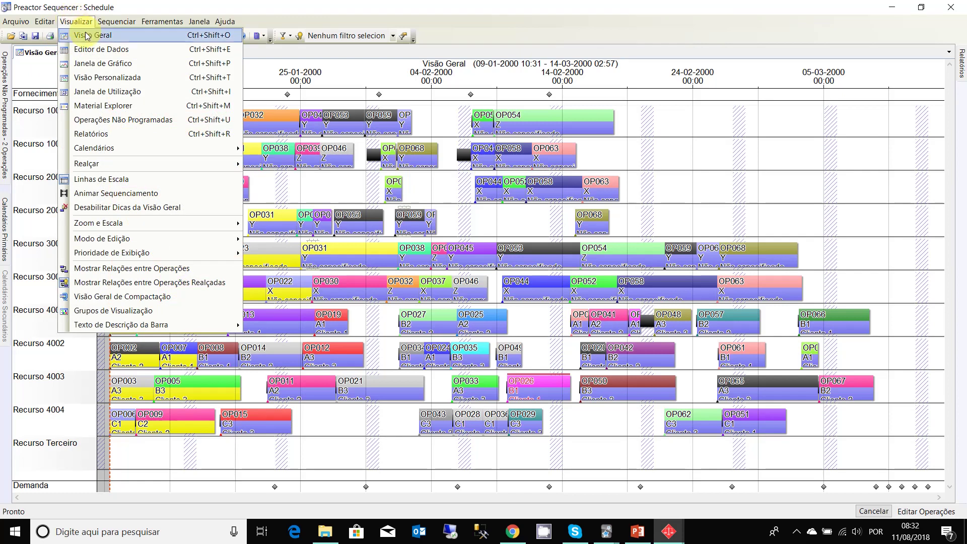
{"action": "left_click", "coordinate": [143, 120]}
{"action": "mouse_move", "coordinate": [143, 121]}
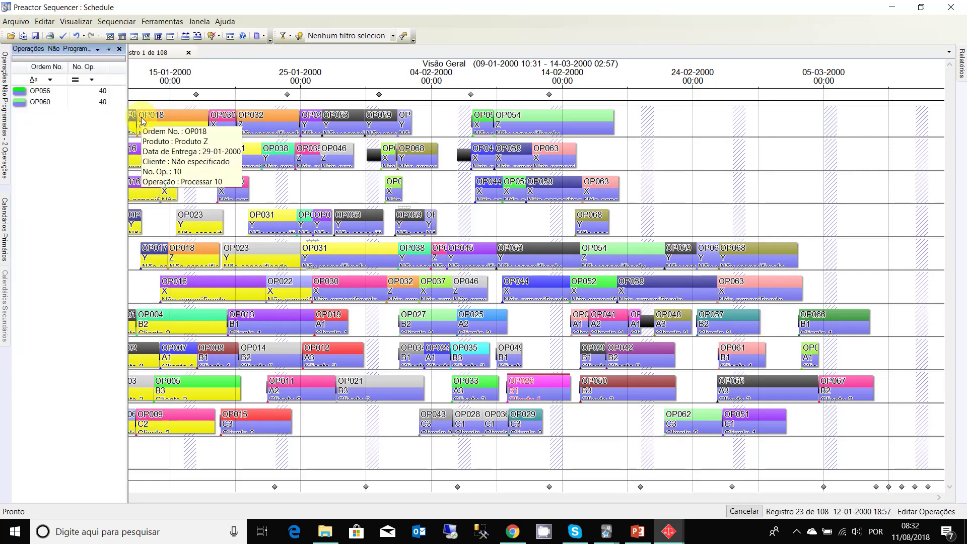
{"action": "left_click", "coordinate": [44, 94]}
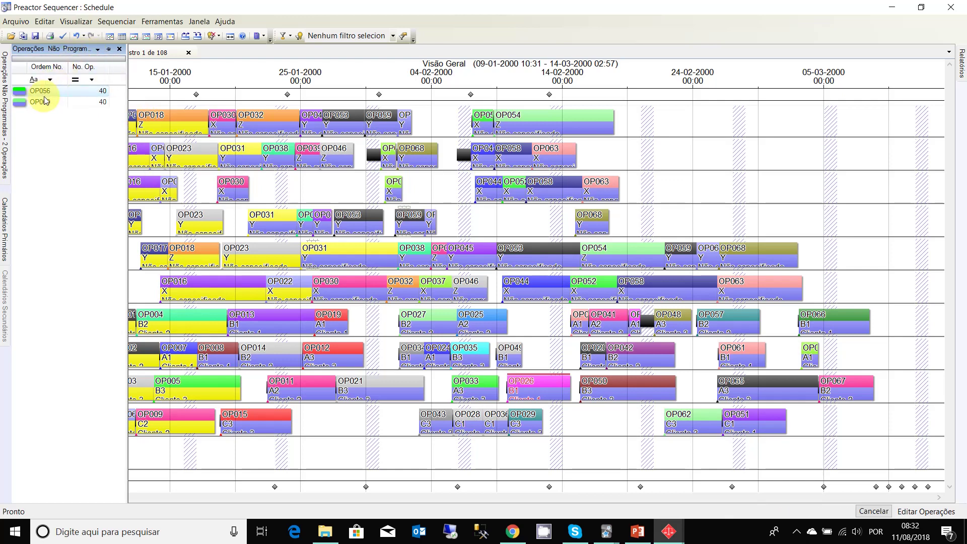
{"action": "left_click", "coordinate": [47, 107]}
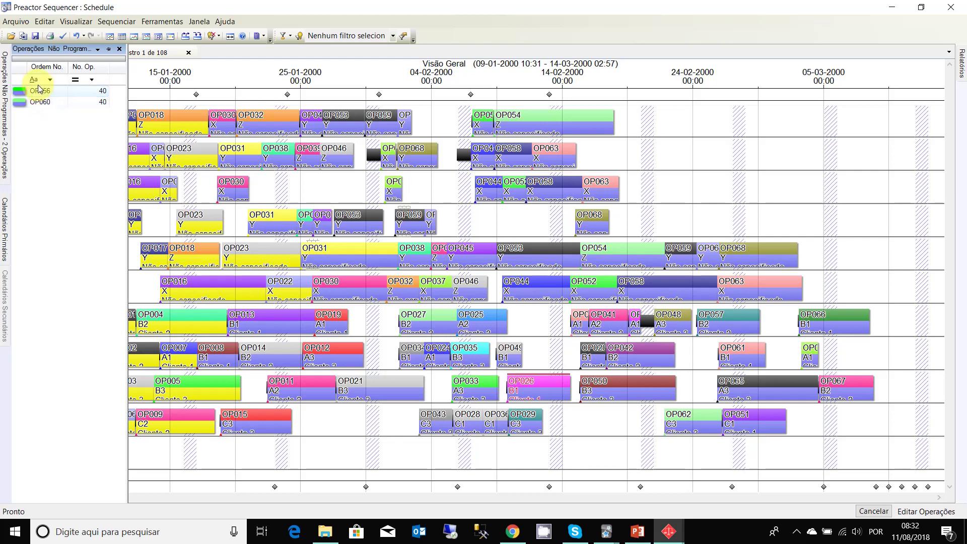
{"action": "right_click", "coordinate": [39, 92]}
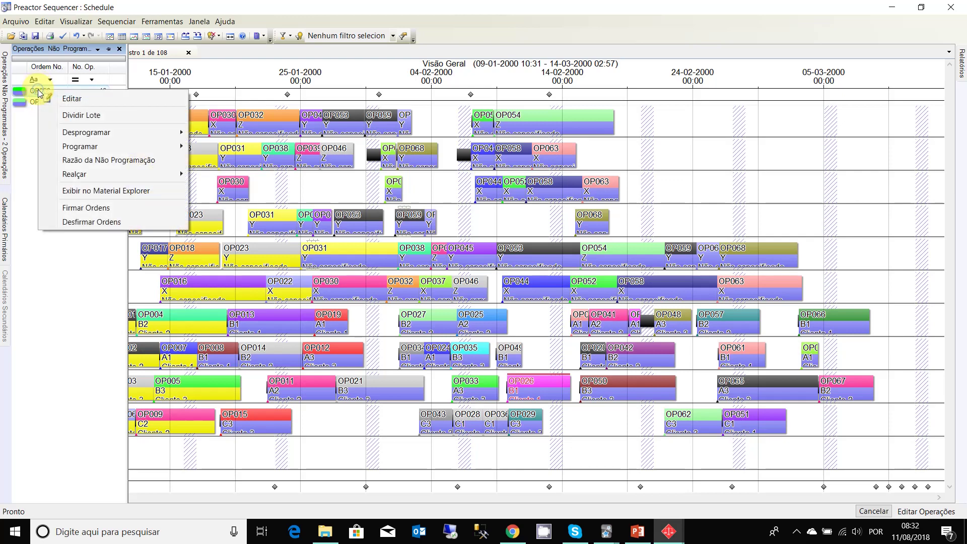
{"action": "left_click", "coordinate": [106, 161]}
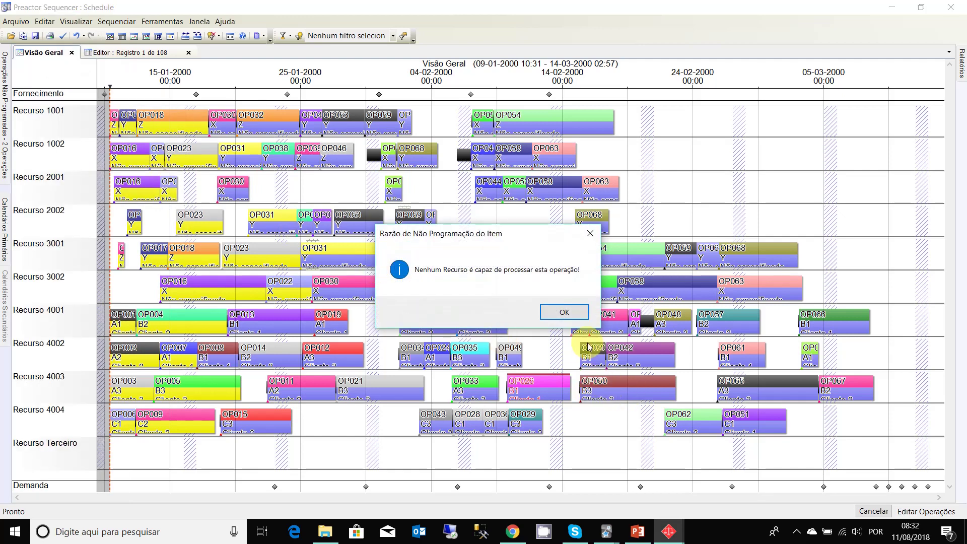
{"action": "left_click", "coordinate": [562, 313]}
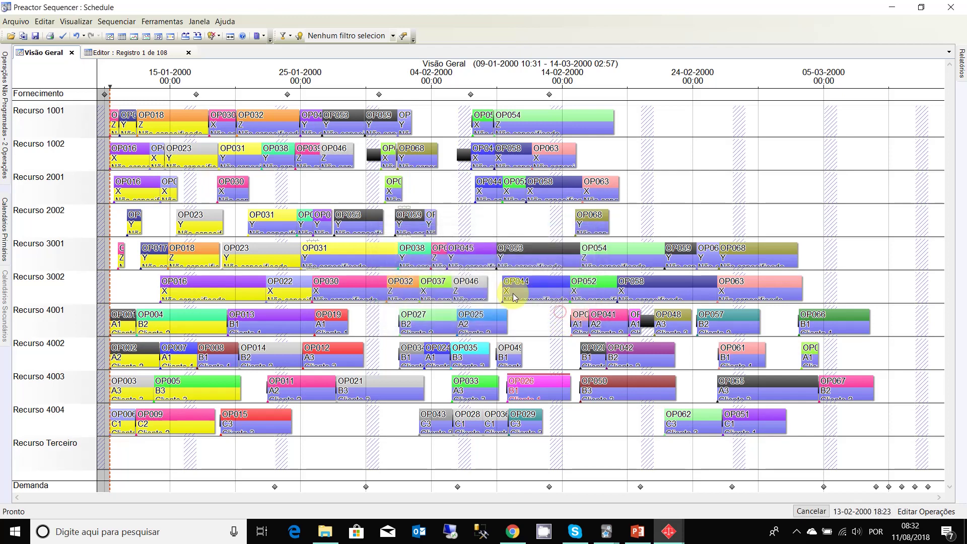
- Display unscheduled order OP056 in the Material Explorer and inspect its linked supply and demand orders
{"action": "left_click", "coordinate": [68, 25]}
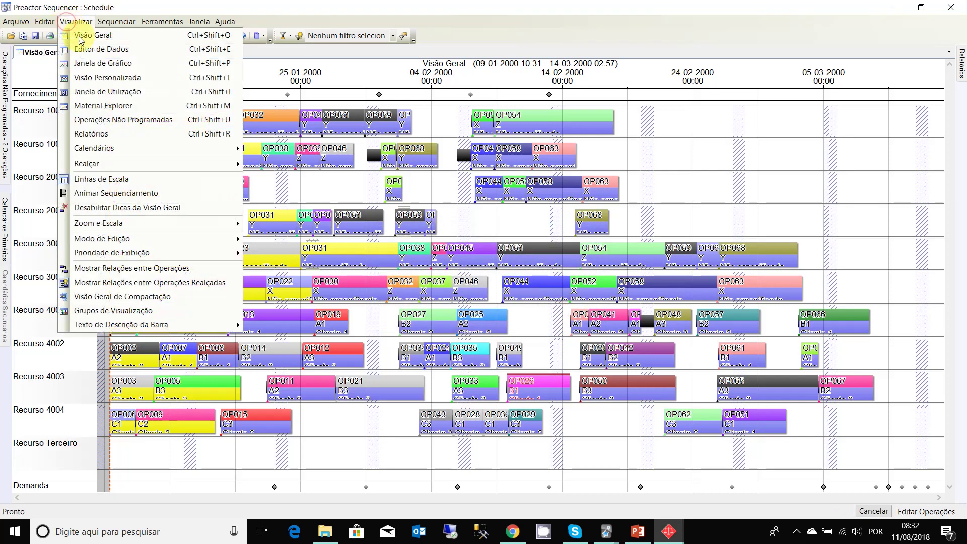
{"action": "left_click", "coordinate": [137, 126]}
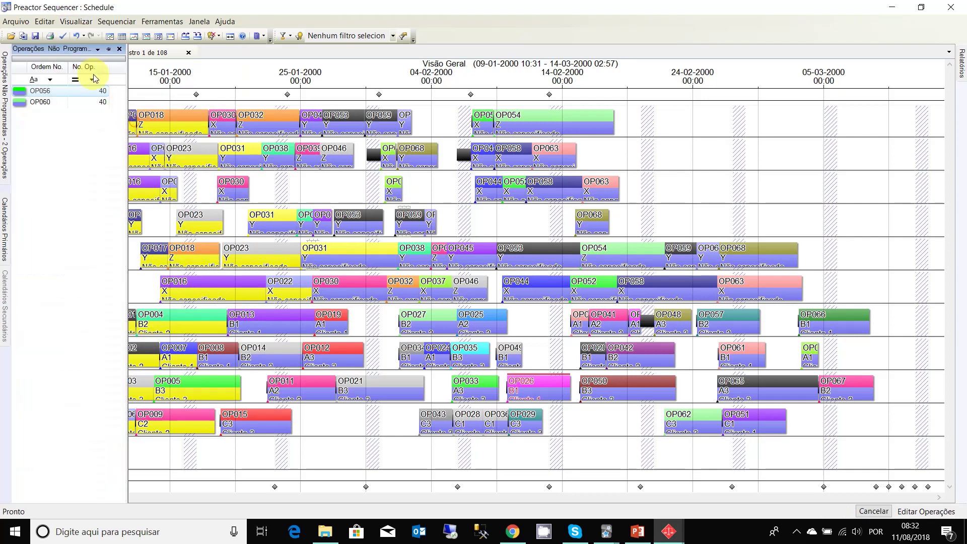
{"action": "right_click", "coordinate": [36, 94]}
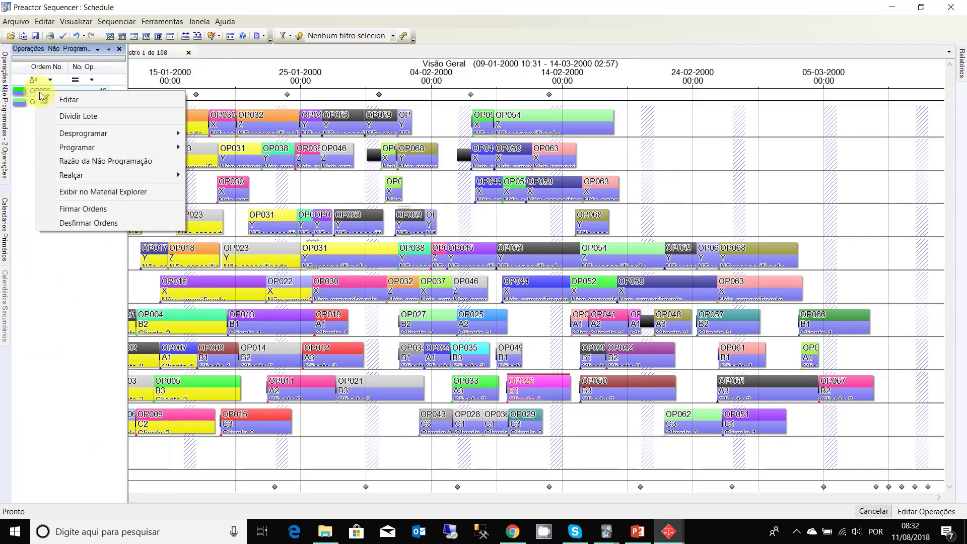
{"action": "left_click", "coordinate": [124, 192]}
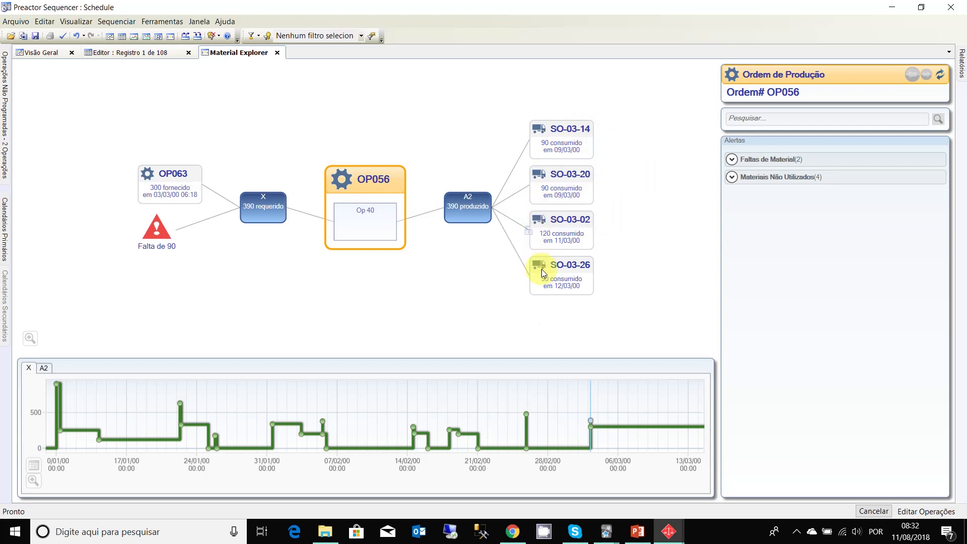
{"action": "mouse_move", "coordinate": [540, 290]}
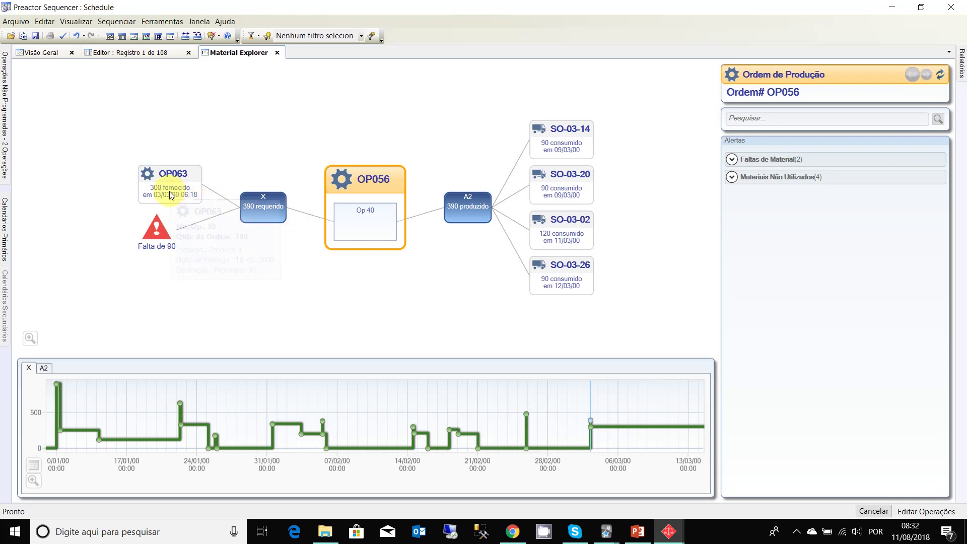
- Expand the material shortage alerts (Faltas de Material) and inspect the listed orders OP060 and OP056 in the Material Explorer
{"action": "mouse_move", "coordinate": [163, 182]}
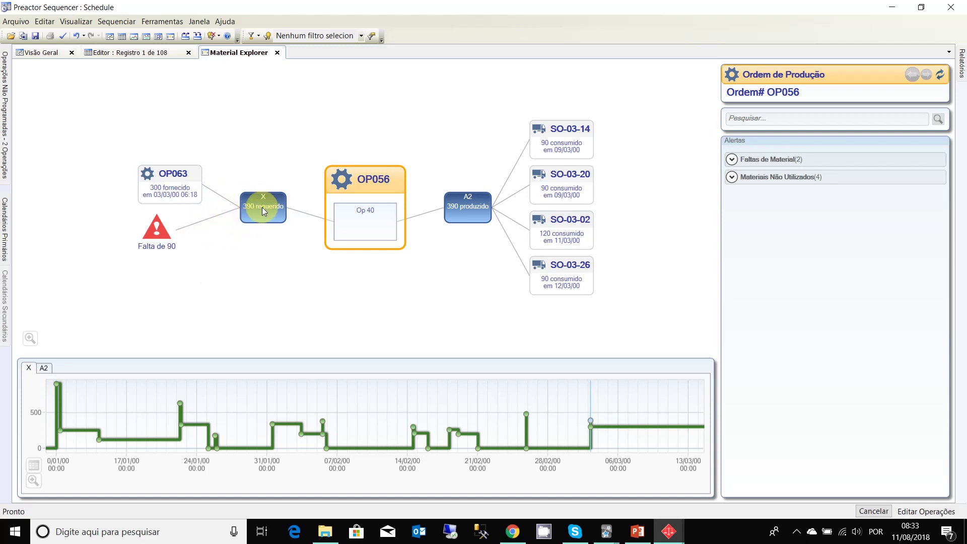
{"action": "mouse_move", "coordinate": [169, 252]}
{"action": "left_click", "coordinate": [732, 160]}
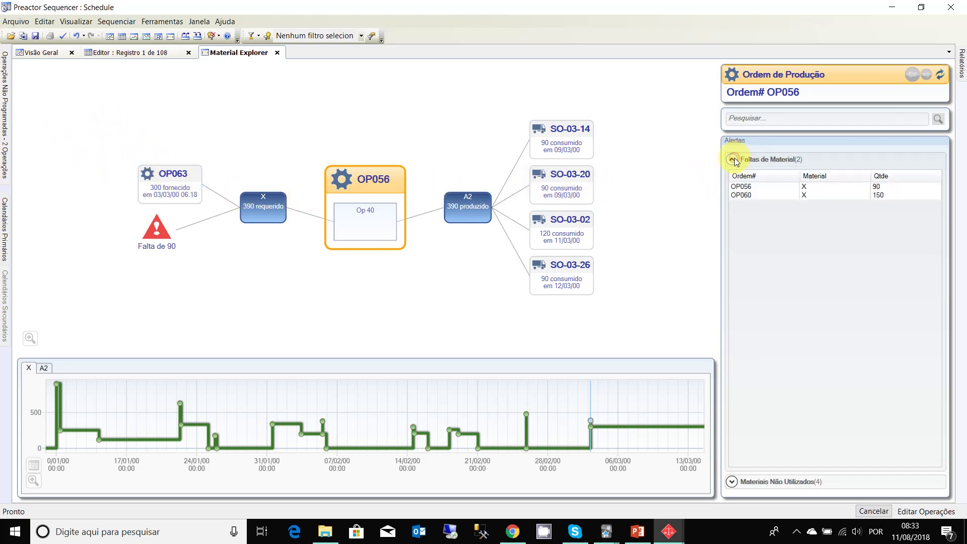
{"action": "left_click", "coordinate": [760, 197]}
{"action": "double_click", "coordinate": [758, 195]}
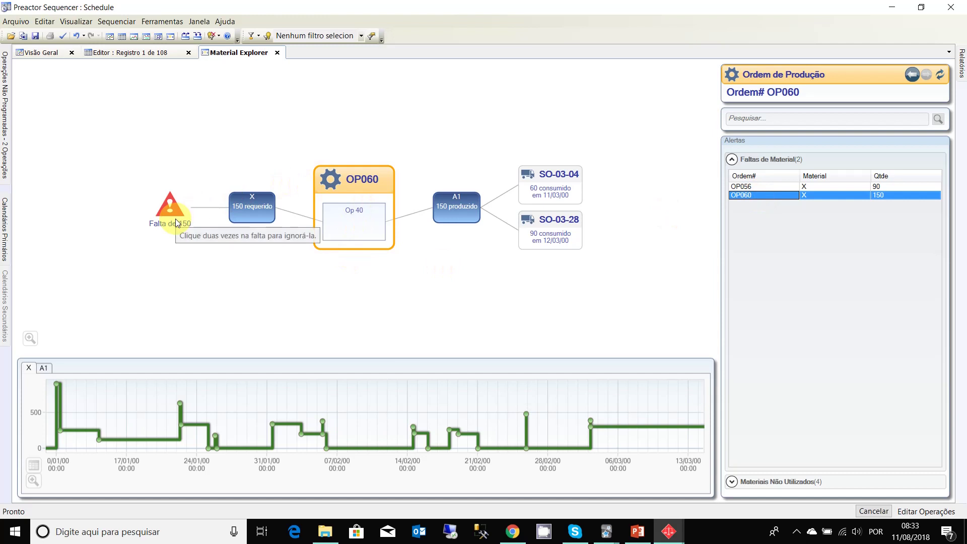
{"action": "left_click", "coordinate": [785, 188]}
{"action": "double_click", "coordinate": [784, 187]}
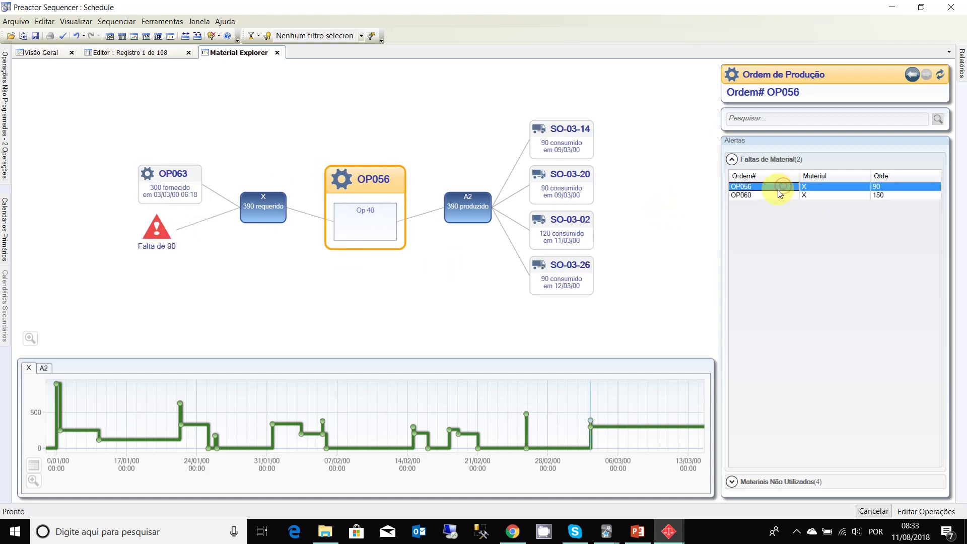
- Display supply order OP063 in the Material Explorer, examine its linked supply and demand, and compare it with the overview chart
{"action": "double_click", "coordinate": [176, 175]}
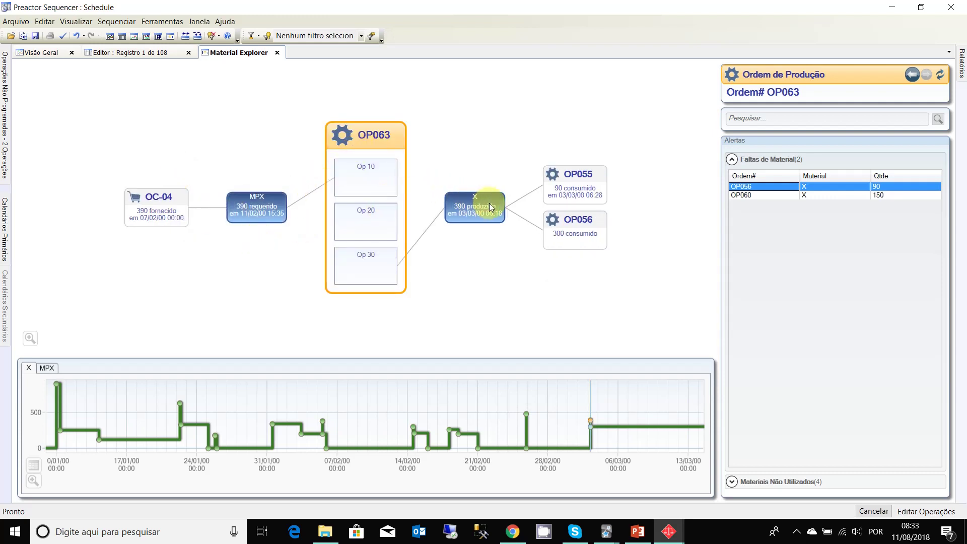
{"action": "mouse_move", "coordinate": [151, 199]}
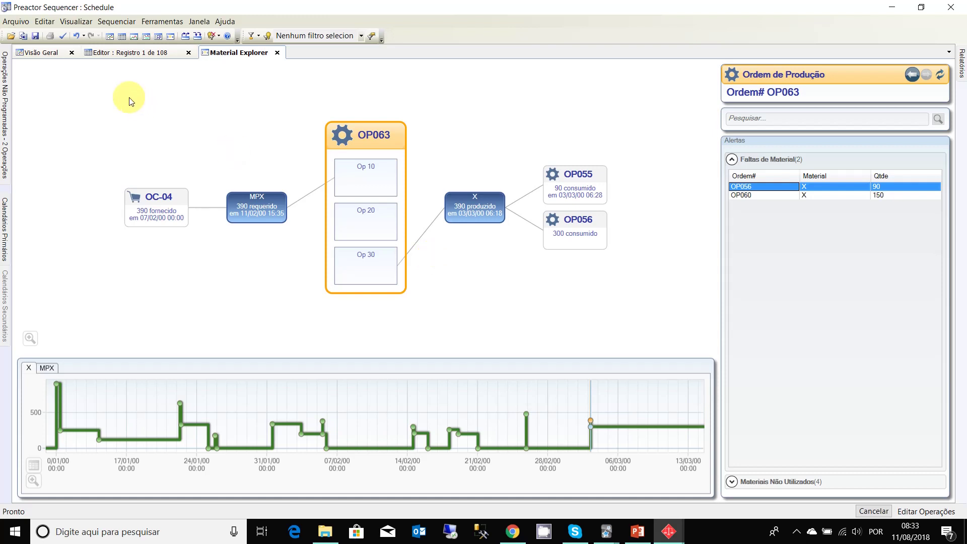
{"action": "mouse_move", "coordinate": [354, 240]}
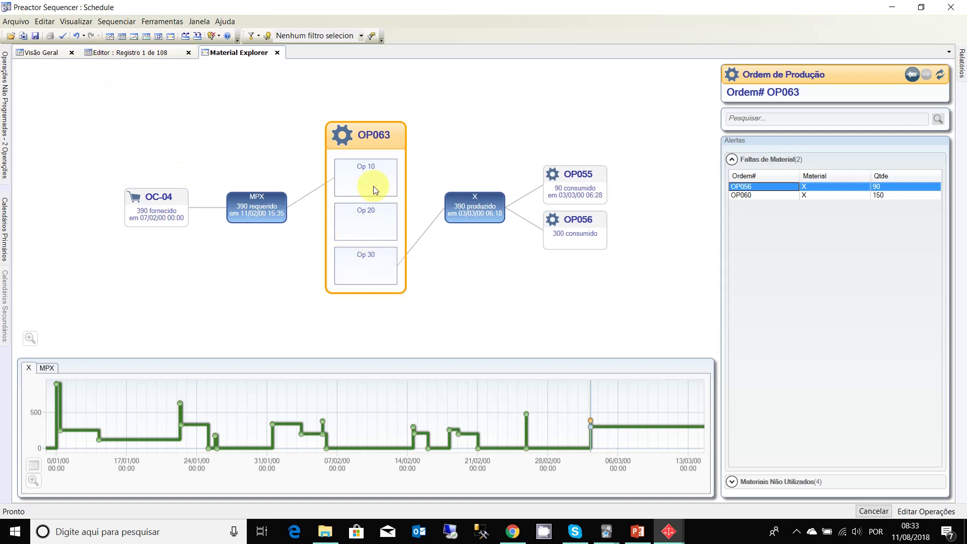
{"action": "left_click", "coordinate": [46, 55]}
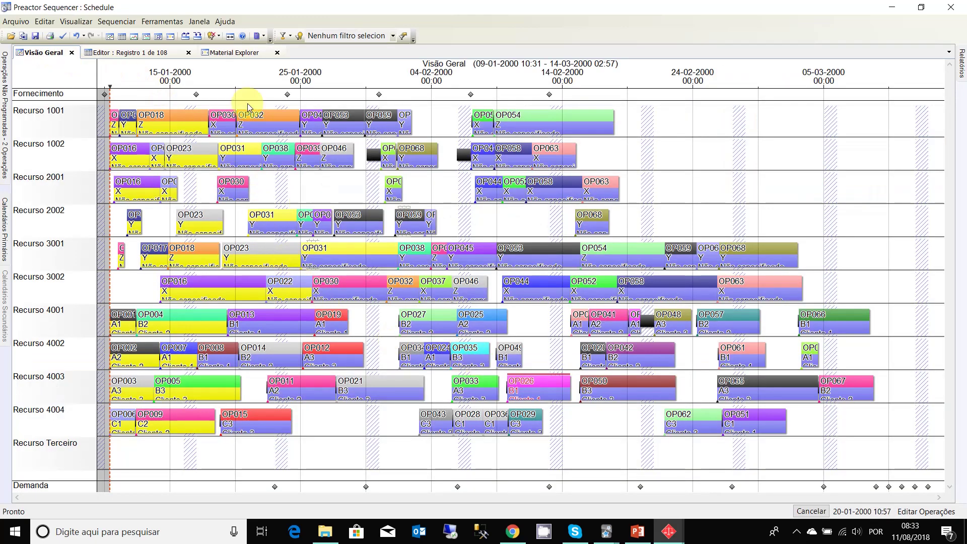
{"action": "left_click", "coordinate": [229, 52]}
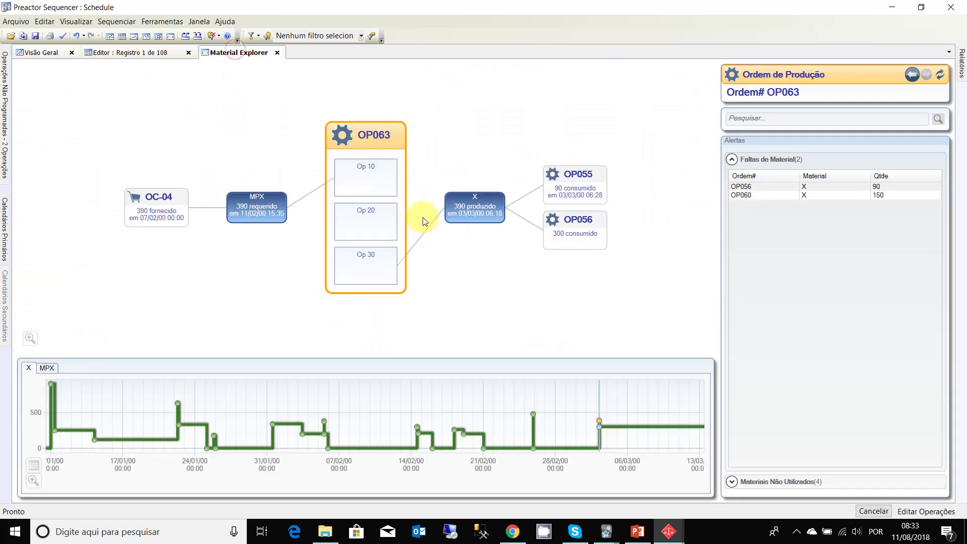
{"action": "left_click", "coordinate": [35, 53]}
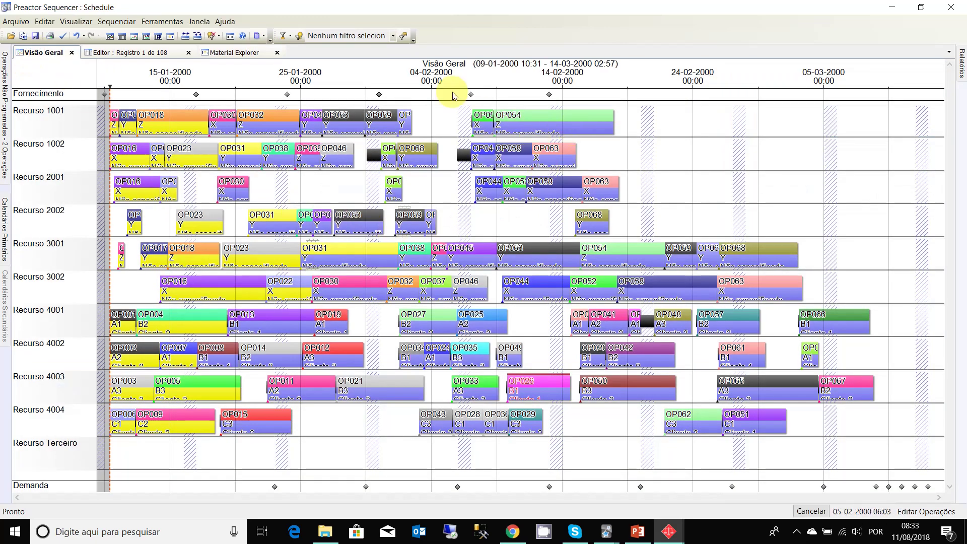
- Filter the editor to order numbers containing 63 and select all three operations of OP063
{"action": "left_click", "coordinate": [143, 52]}
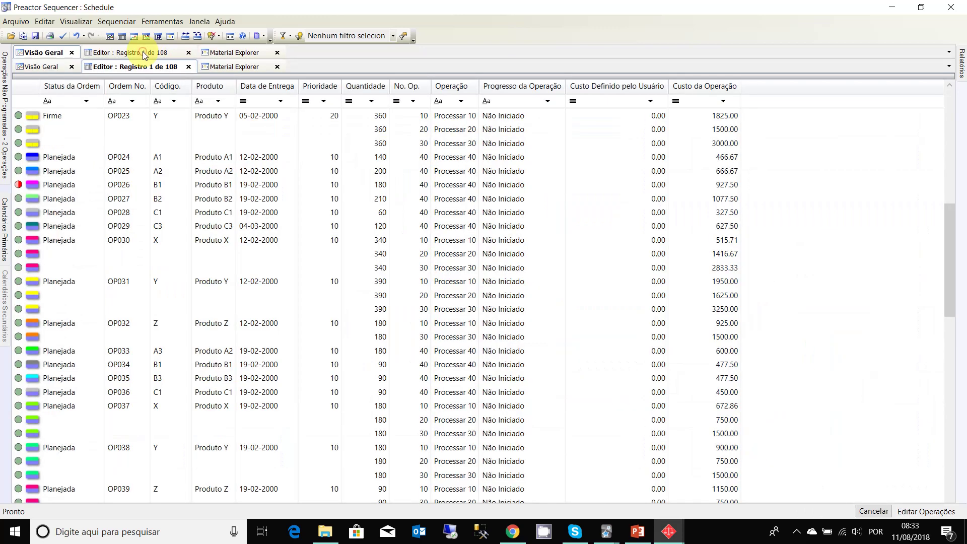
{"action": "left_click", "coordinate": [113, 102]}
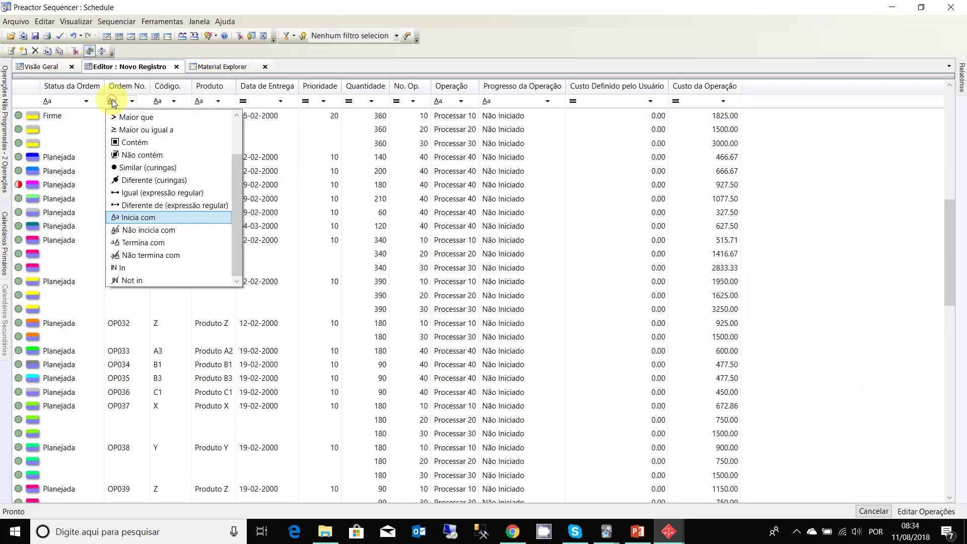
{"action": "scroll", "coordinate": [124, 146], "scroll_direction": "up", "scroll_amount": 1}
{"action": "left_click", "coordinate": [125, 154]}
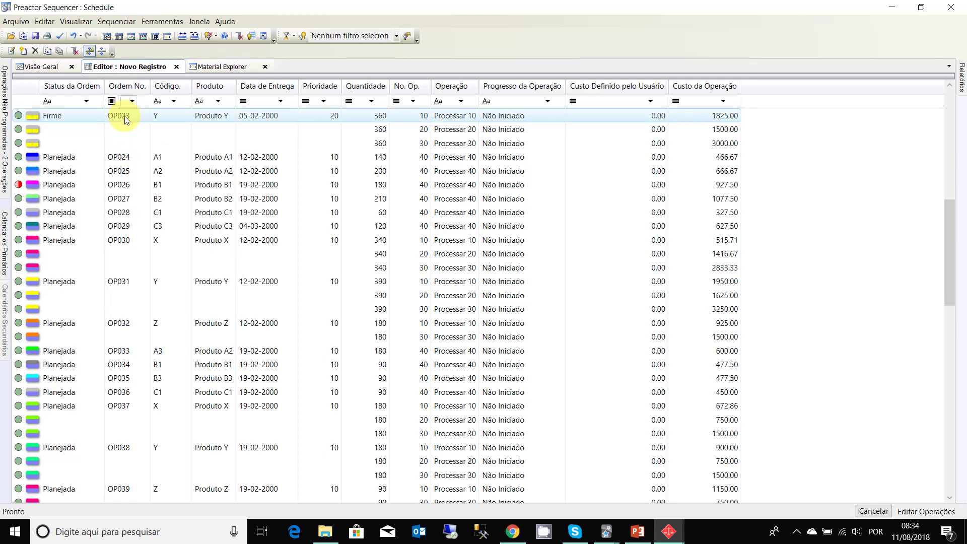
{"action": "type", "text": "63"}
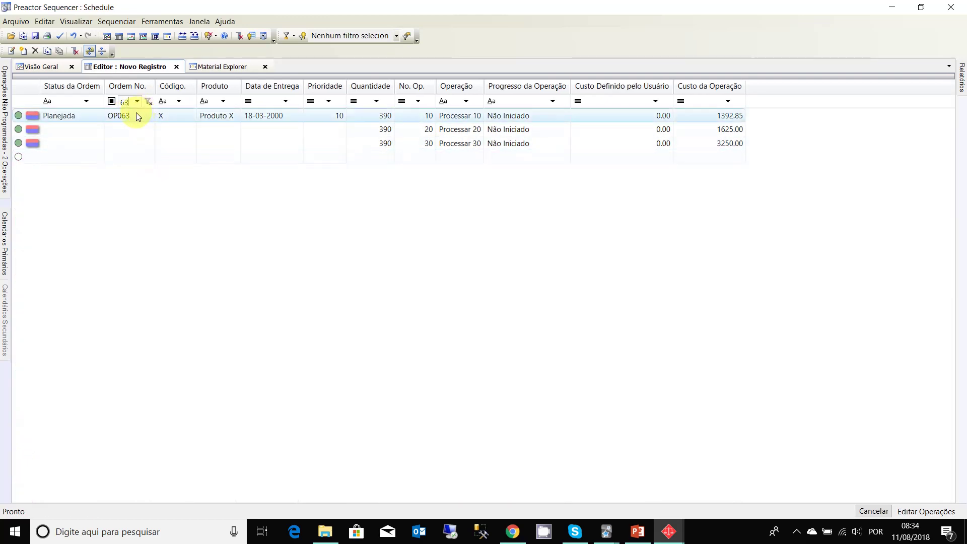
{"action": "left_click", "coordinate": [136, 113]}
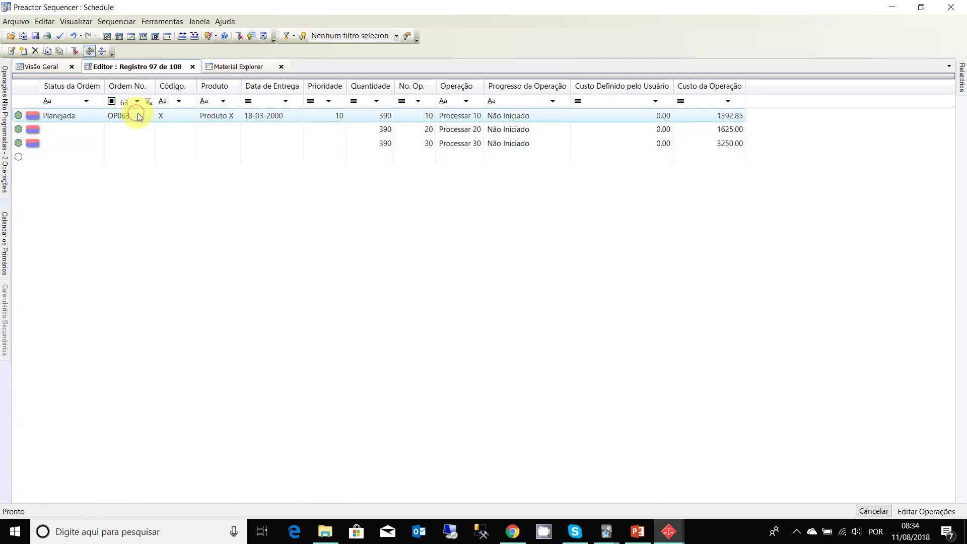
{"action": "left_click", "coordinate": [148, 143], "text": "shift"}
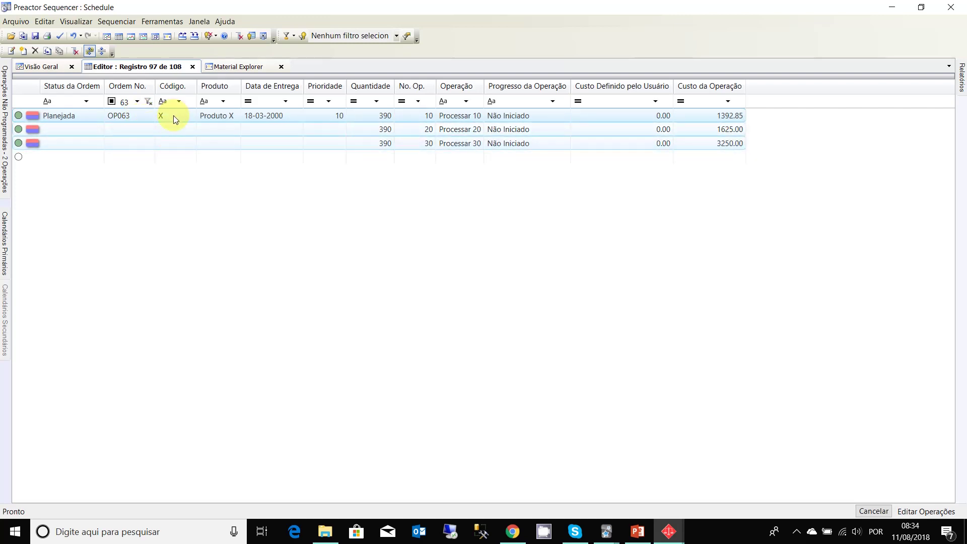
- Trace the linked OP063 operations in the overview chart from supply through Recurso 1002, 2001 and 3002 to the consuming order on Recurso 4002
{"action": "left_click", "coordinate": [31, 67]}
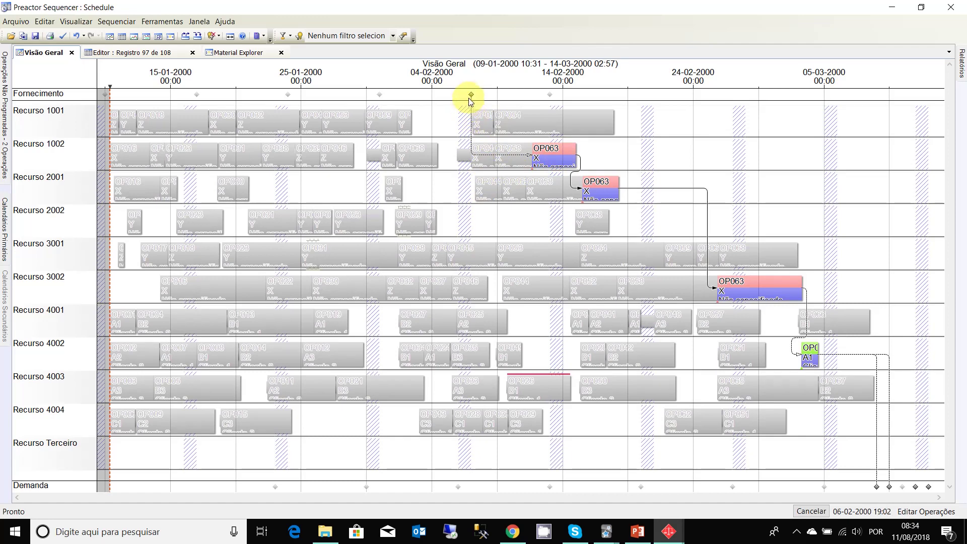
{"action": "mouse_move", "coordinate": [471, 96]}
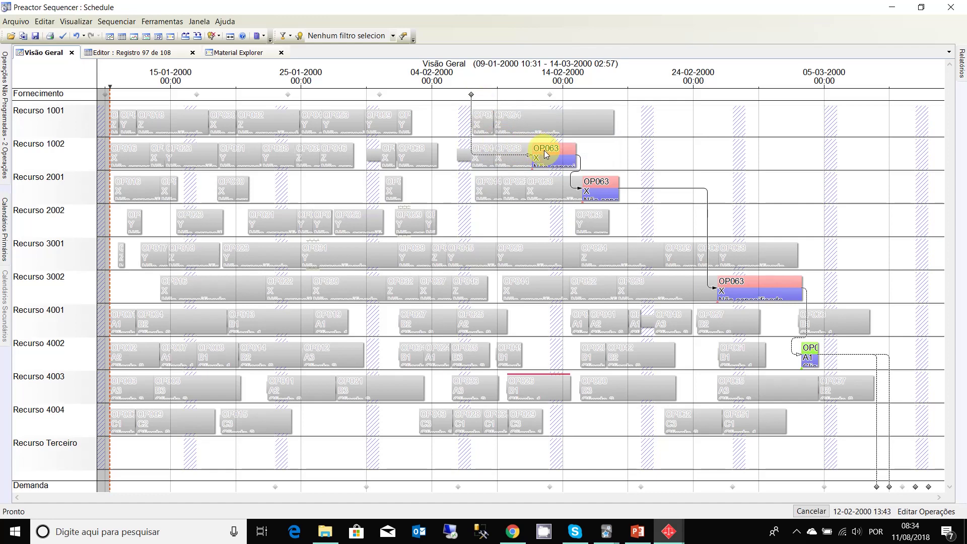
{"action": "mouse_move", "coordinate": [546, 155]}
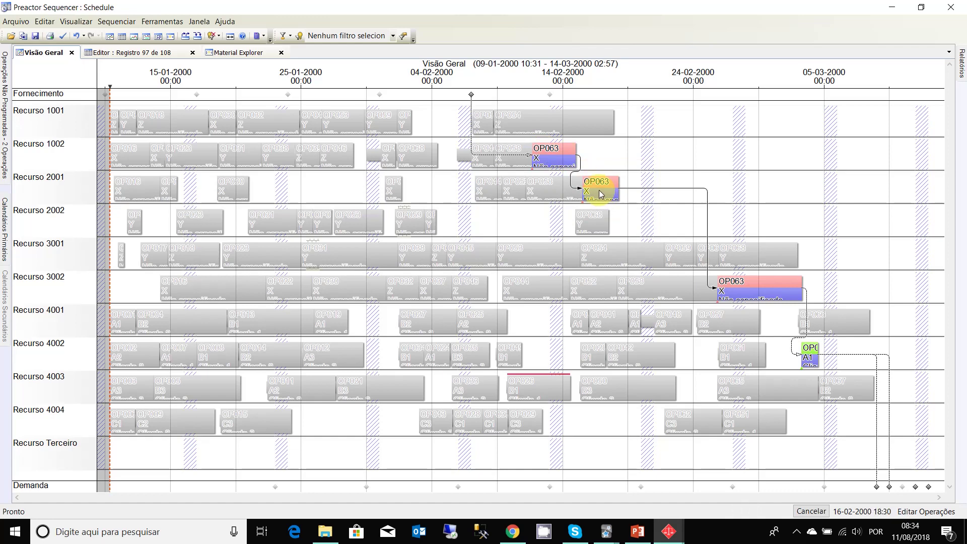
{"action": "mouse_move", "coordinate": [600, 194]}
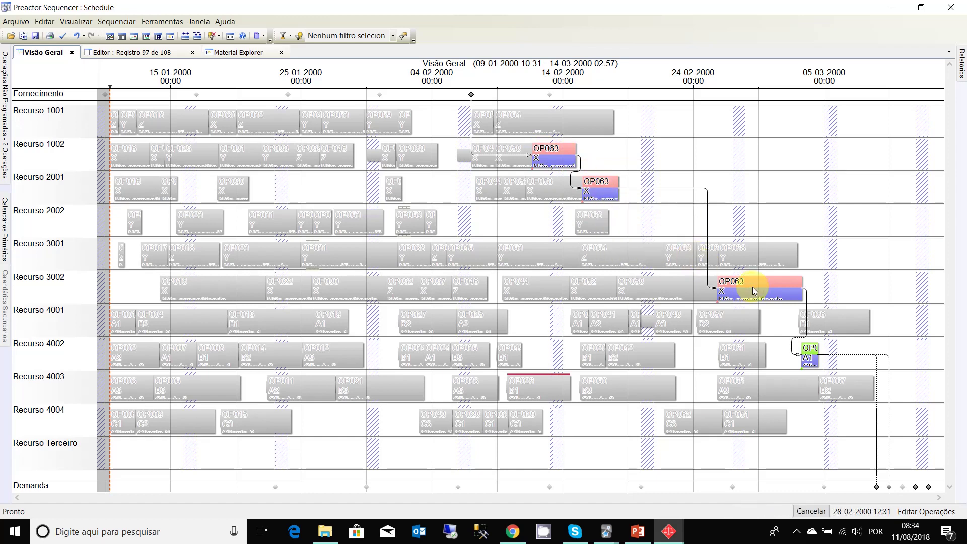
{"action": "mouse_move", "coordinate": [751, 285]}
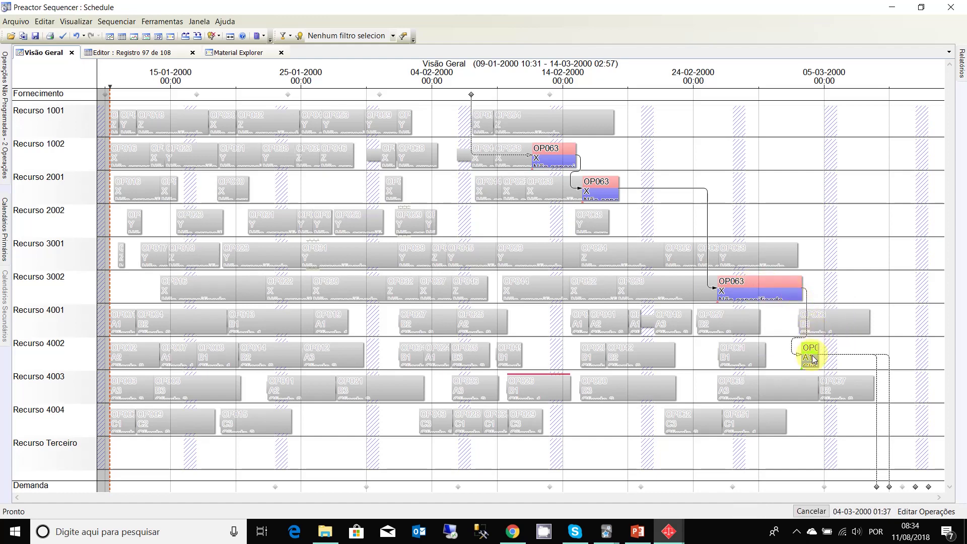
{"action": "mouse_move", "coordinate": [812, 359]}
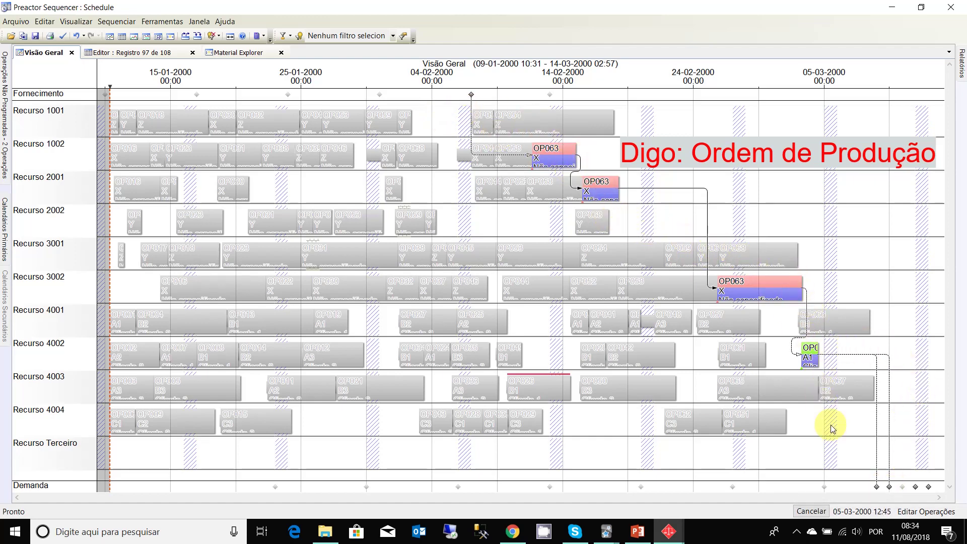
- Identify consuming order OP055 in the overview chart and display its linked supply and demand orders in the Material Explorer
{"action": "left_click", "coordinate": [211, 54]}
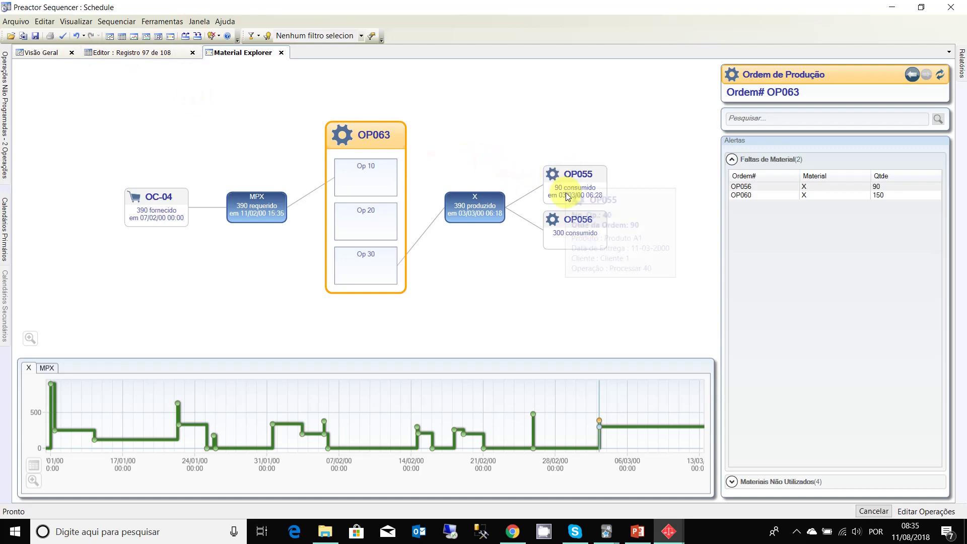
{"action": "mouse_move", "coordinate": [568, 178]}
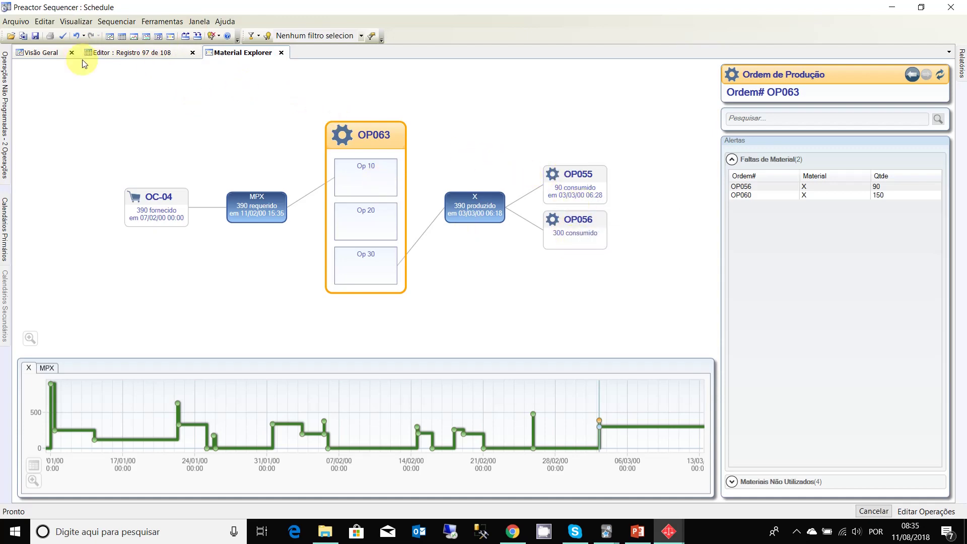
{"action": "left_click", "coordinate": [54, 56]}
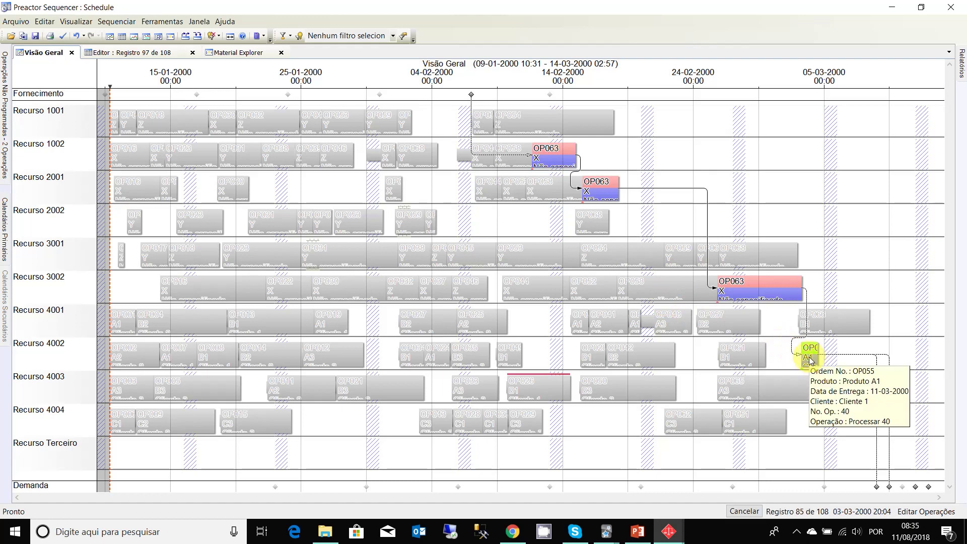
{"action": "left_click", "coordinate": [242, 54]}
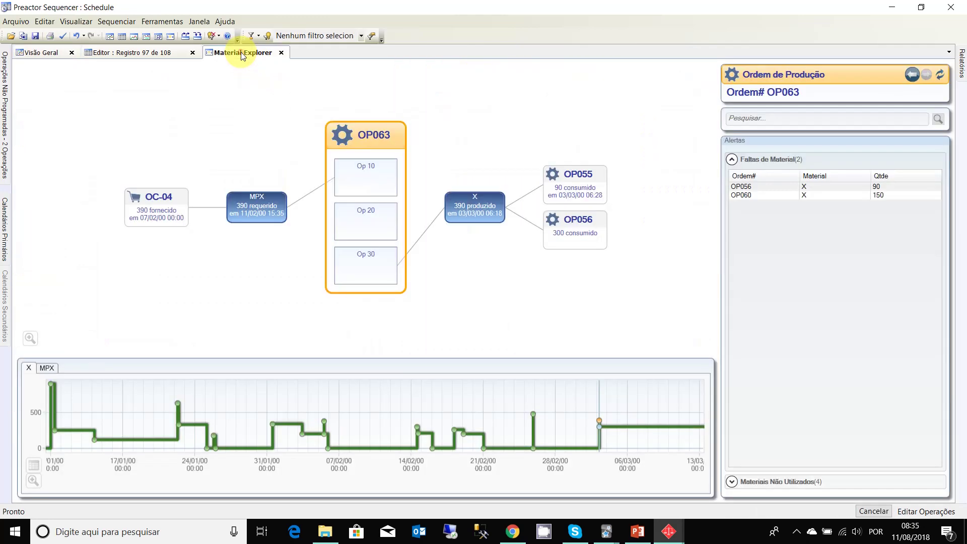
{"action": "left_click", "coordinate": [578, 183]}
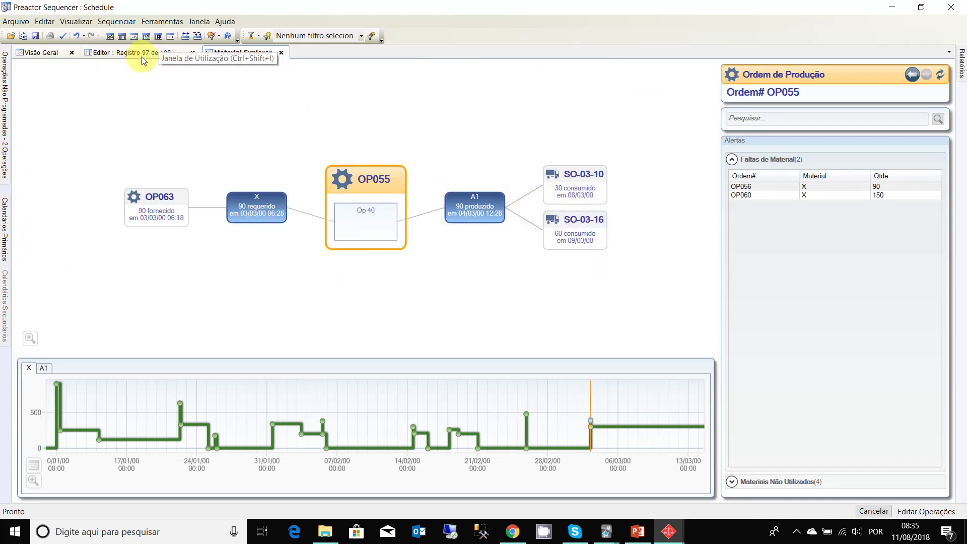
{"action": "left_click", "coordinate": [43, 53]}
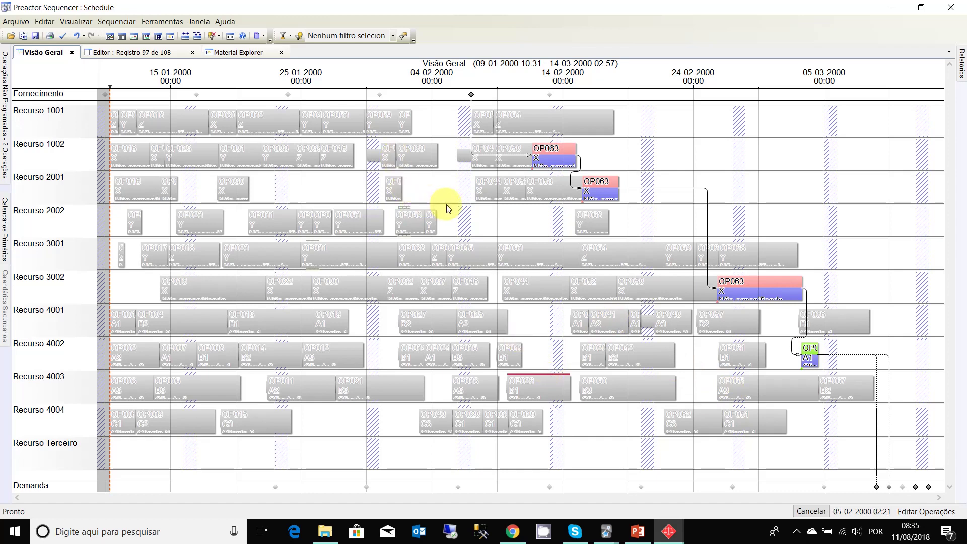
- Clear the order number filter in the editor and cancel all highlights in the overview chart
{"action": "left_click", "coordinate": [147, 51]}
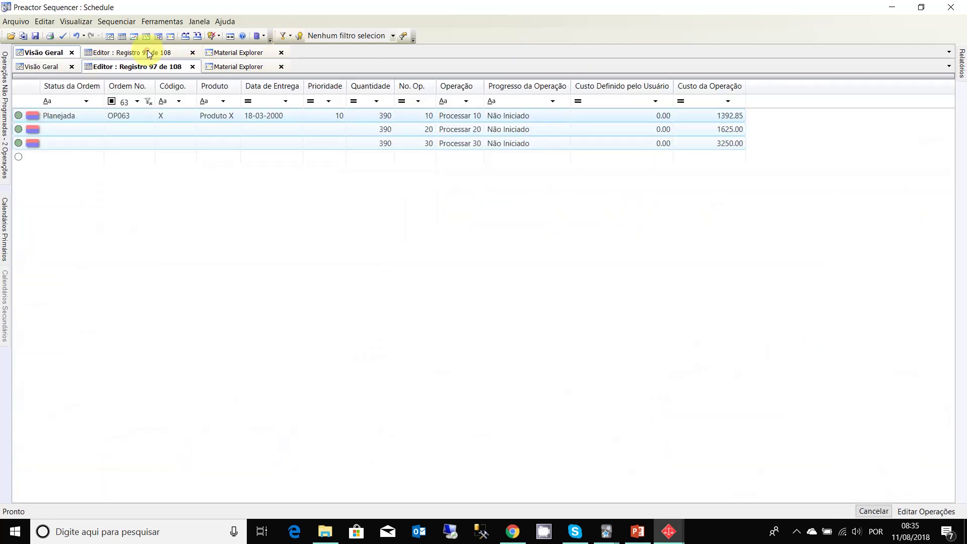
{"action": "left_click", "coordinate": [149, 102]}
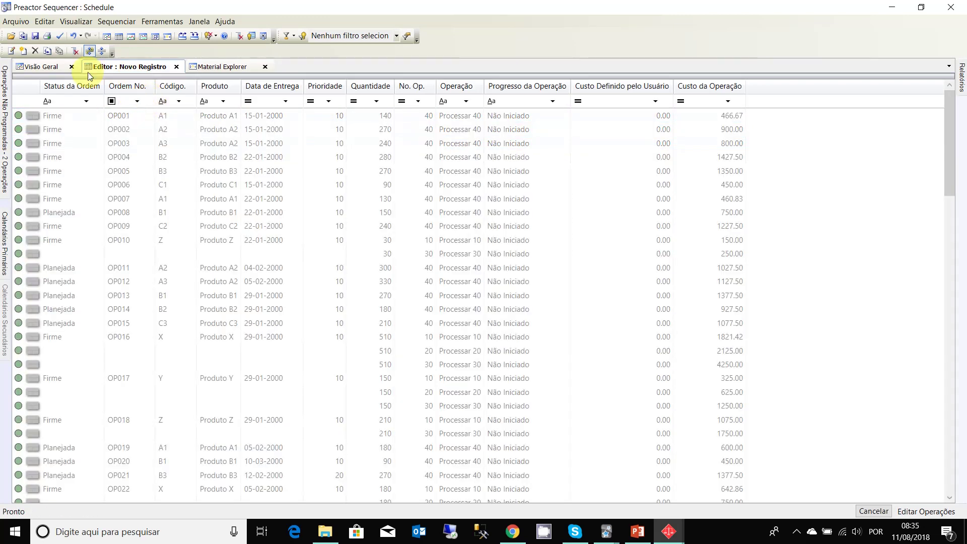
{"action": "left_click", "coordinate": [41, 67]}
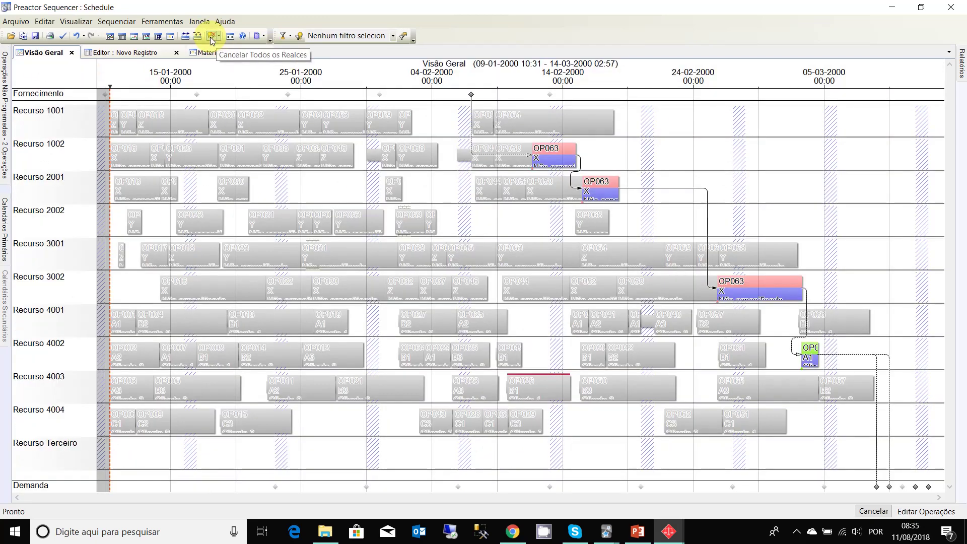
{"action": "left_click", "coordinate": [211, 38]}
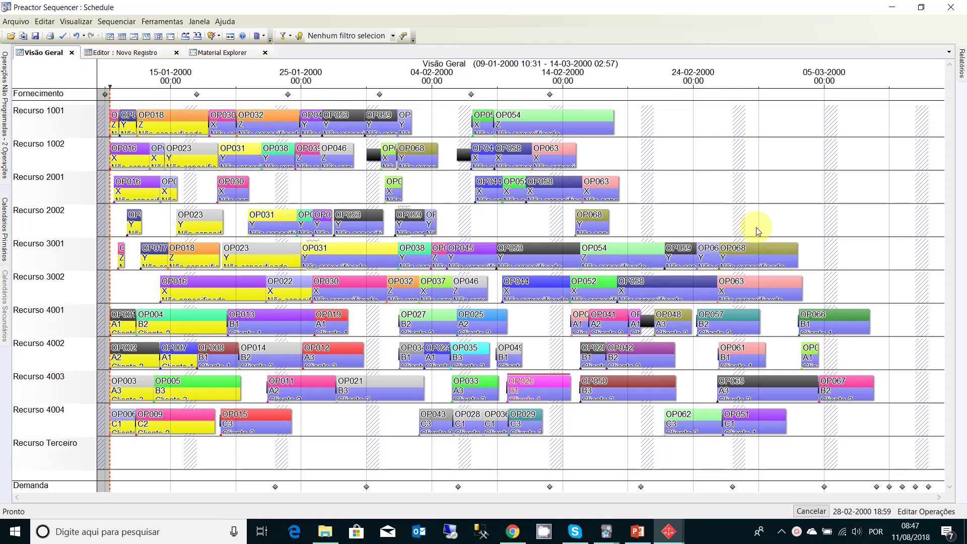
- Open the schedule statistics (Estatísticas da Programação) and check the order figures and the total schedule interval
{"action": "left_click", "coordinate": [161, 22]}
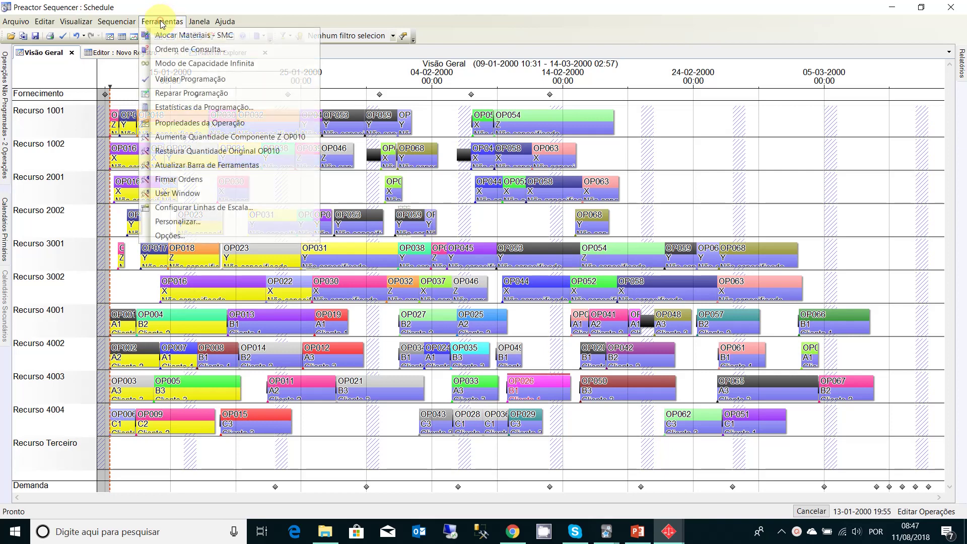
{"action": "left_click", "coordinate": [201, 108]}
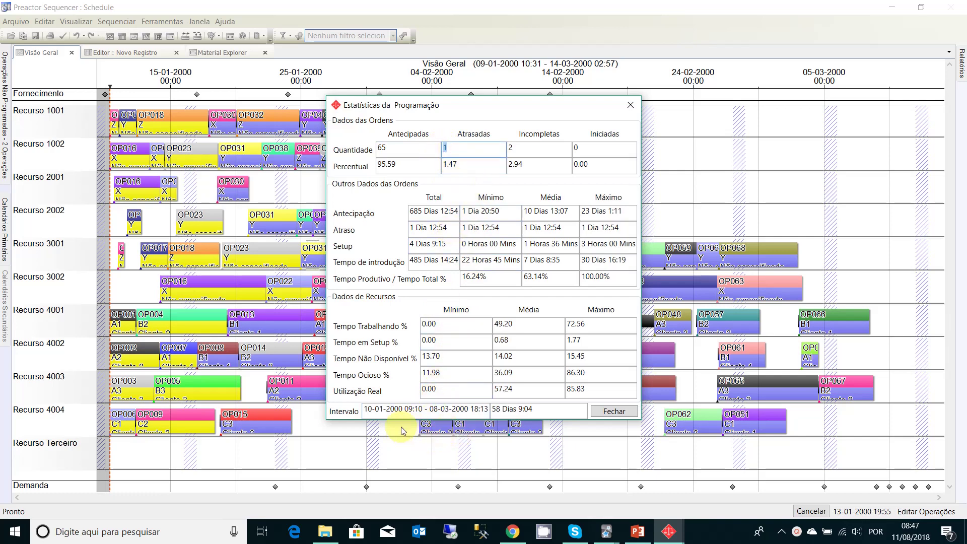
{"action": "double_click", "coordinate": [494, 410]}
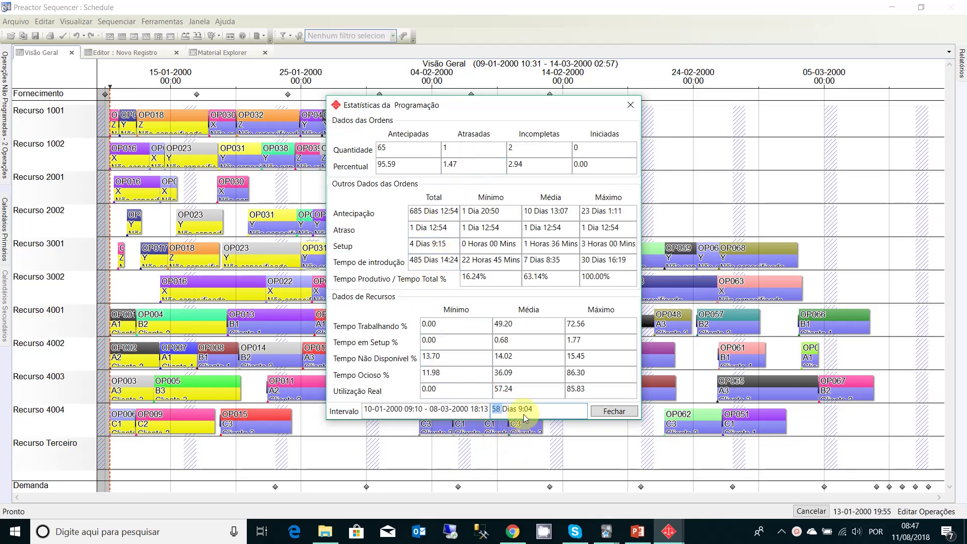
- Check the total setup time in the schedule statistics and close them
{"action": "double_click", "coordinate": [412, 245]}
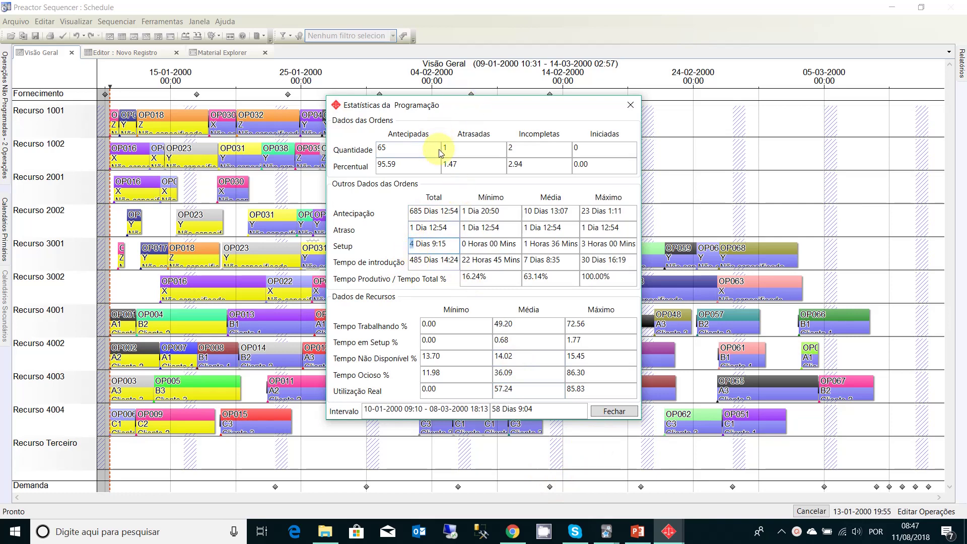
{"action": "left_click", "coordinate": [631, 104]}
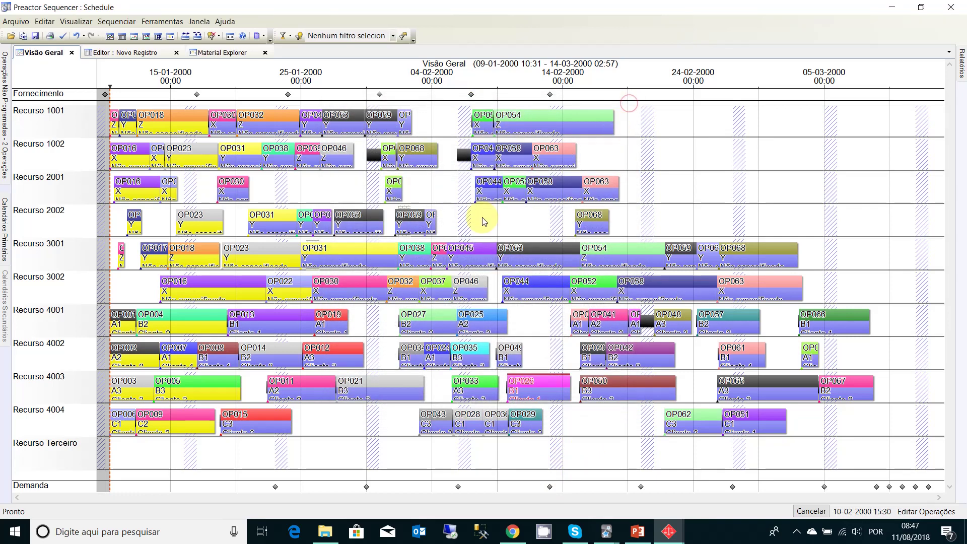
- Highlight the late orders (Ordens Atrasadas) in the overview chart, inspect their demand links, and cancel all highlights
{"action": "left_click", "coordinate": [220, 36]}
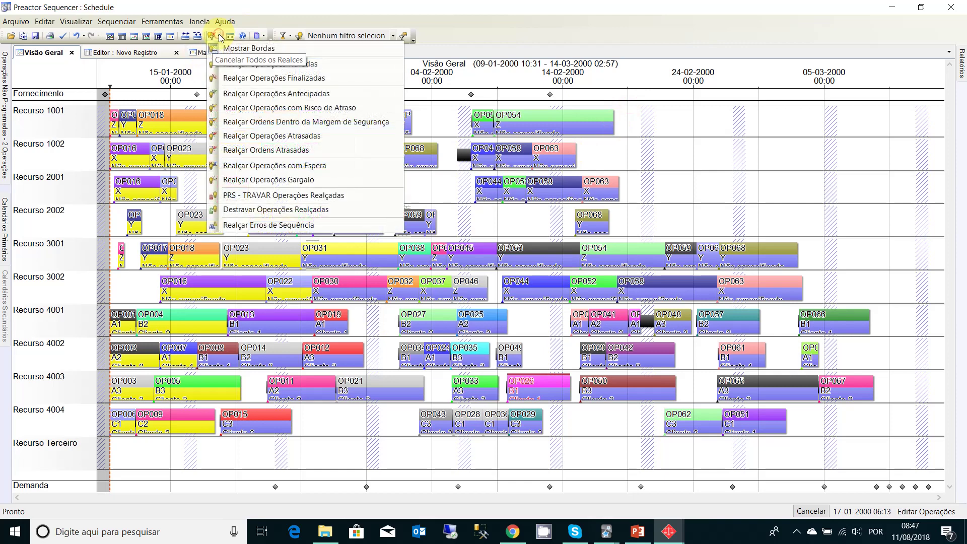
{"action": "left_click", "coordinate": [295, 150]}
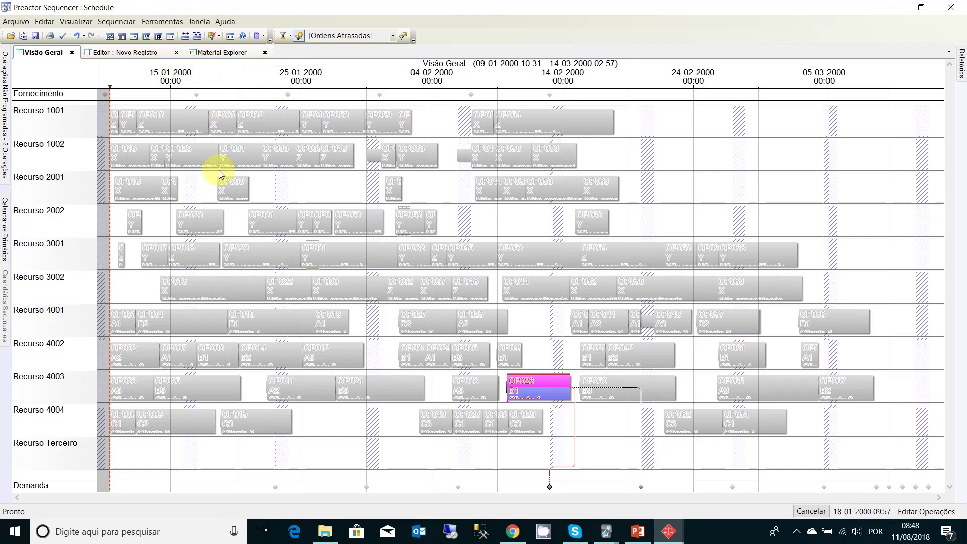
{"action": "left_click", "coordinate": [213, 37]}
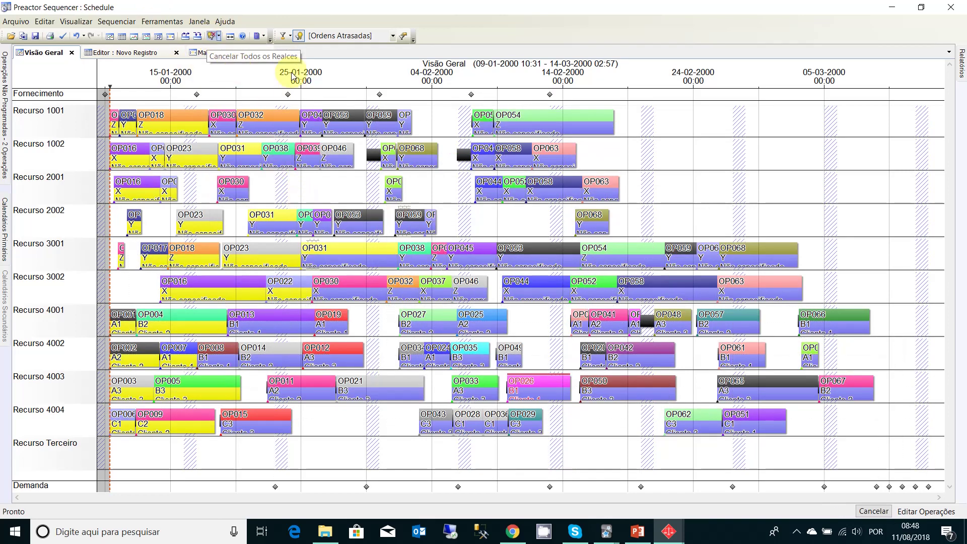
- Reopen the schedule statistics, check the number of late orders and the total setup time, and close them
{"action": "left_click", "coordinate": [175, 22]}
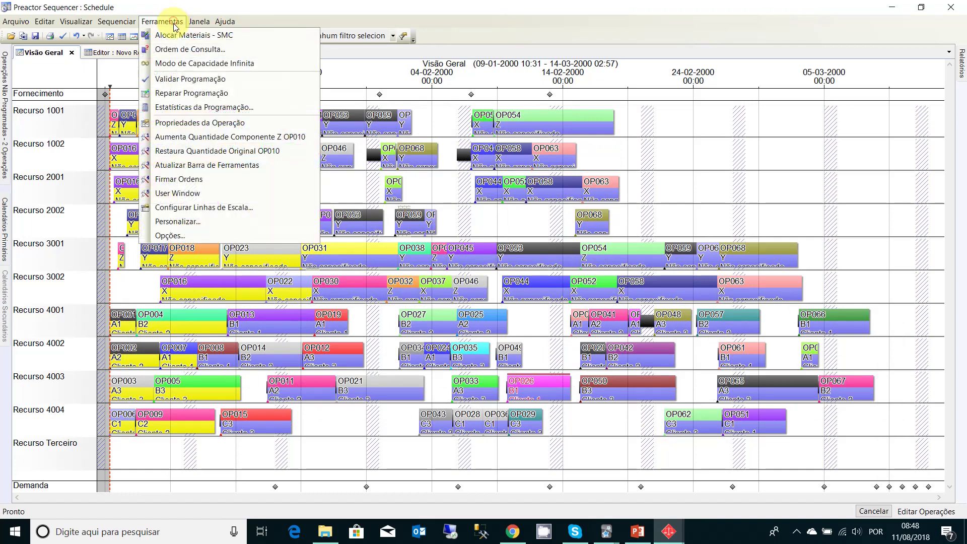
{"action": "left_click", "coordinate": [224, 107]}
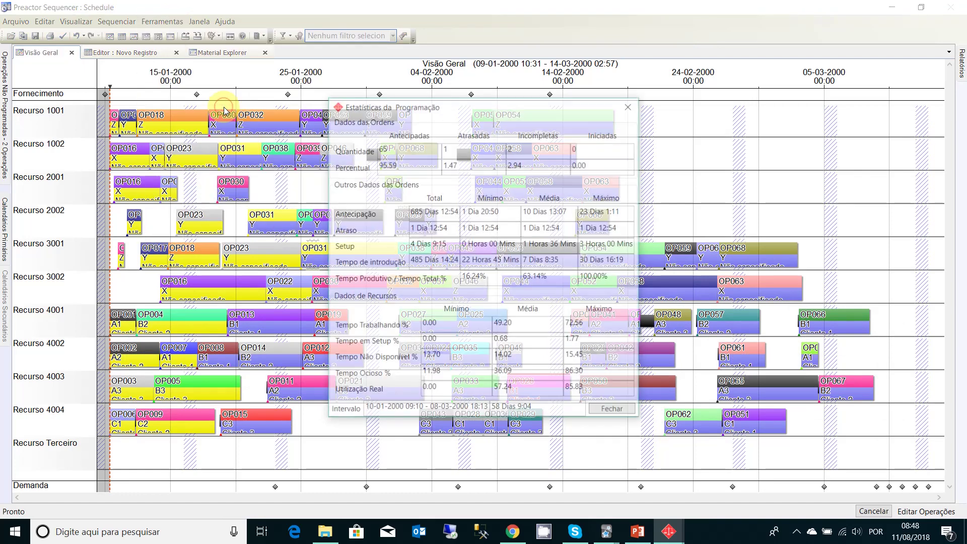
{"action": "left_click", "coordinate": [443, 148]}
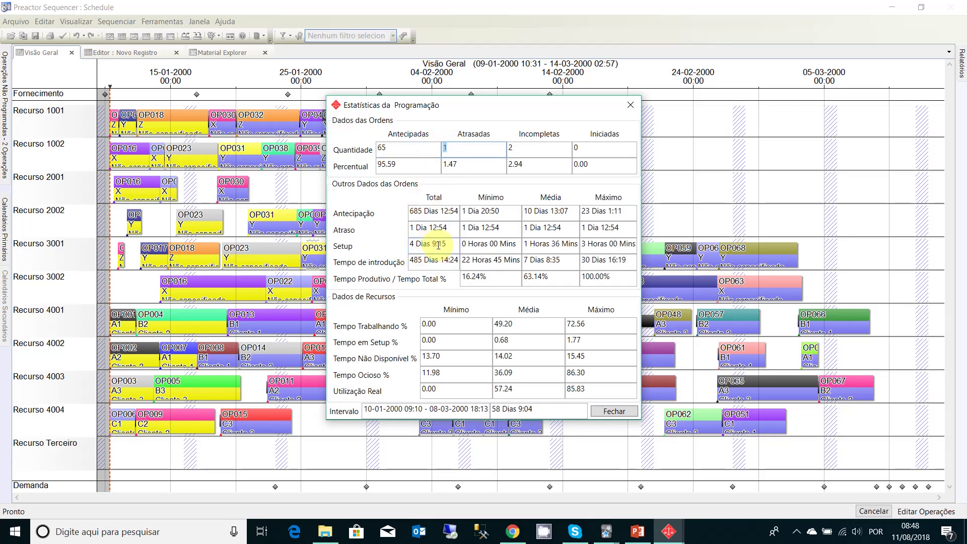
{"action": "left_click", "coordinate": [627, 105]}
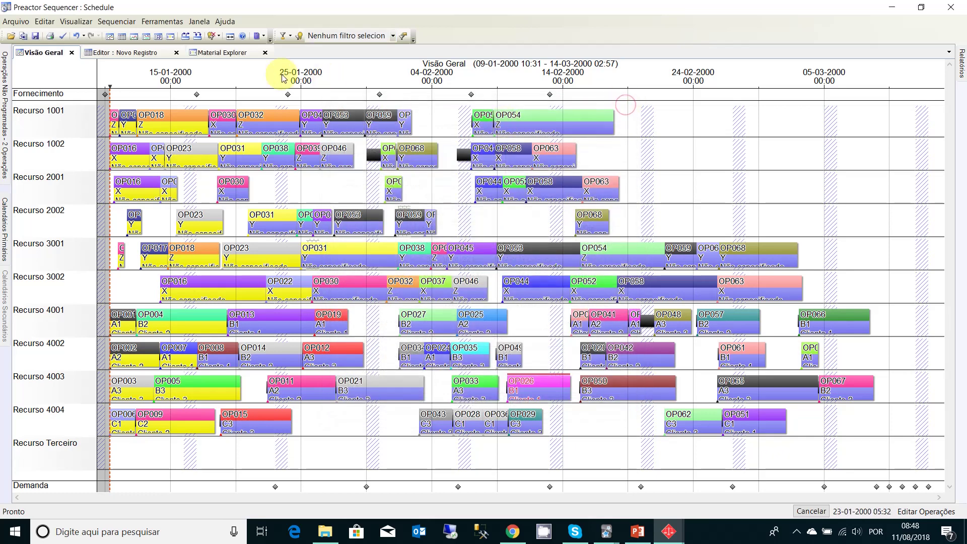
- Unschedule all operations and resequence them forward by due date (Para Frente por Data de Entrega)
{"action": "left_click", "coordinate": [185, 36]}
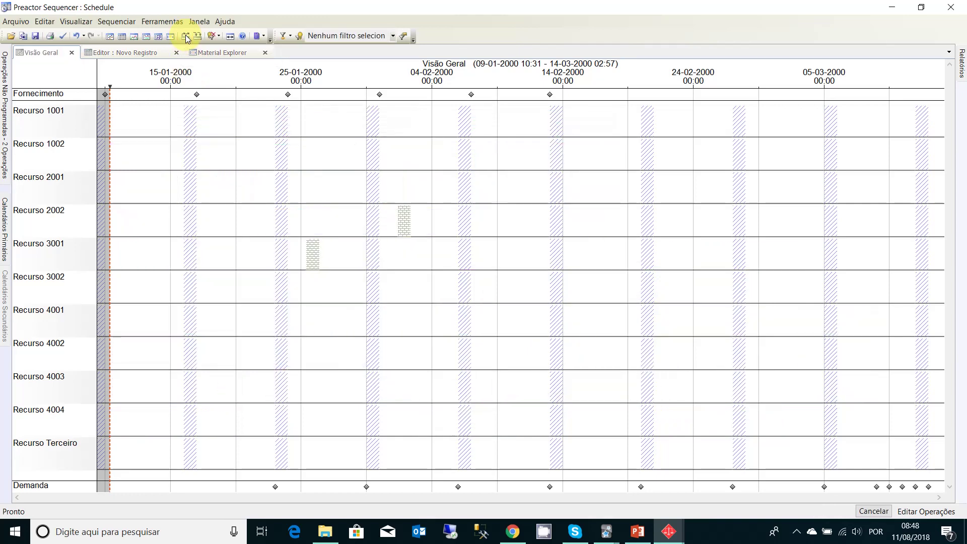
{"action": "left_click", "coordinate": [130, 24]}
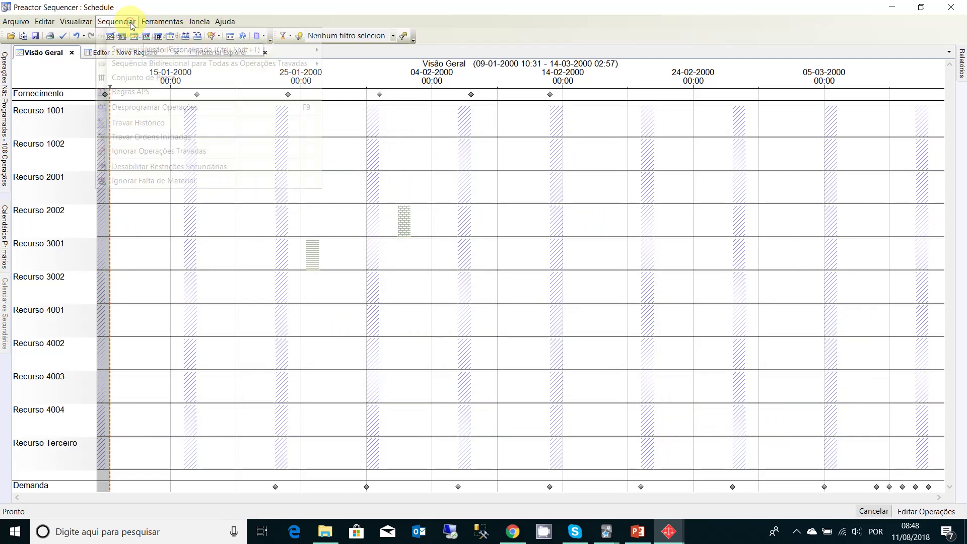
{"action": "mouse_move", "coordinate": [162, 35]}
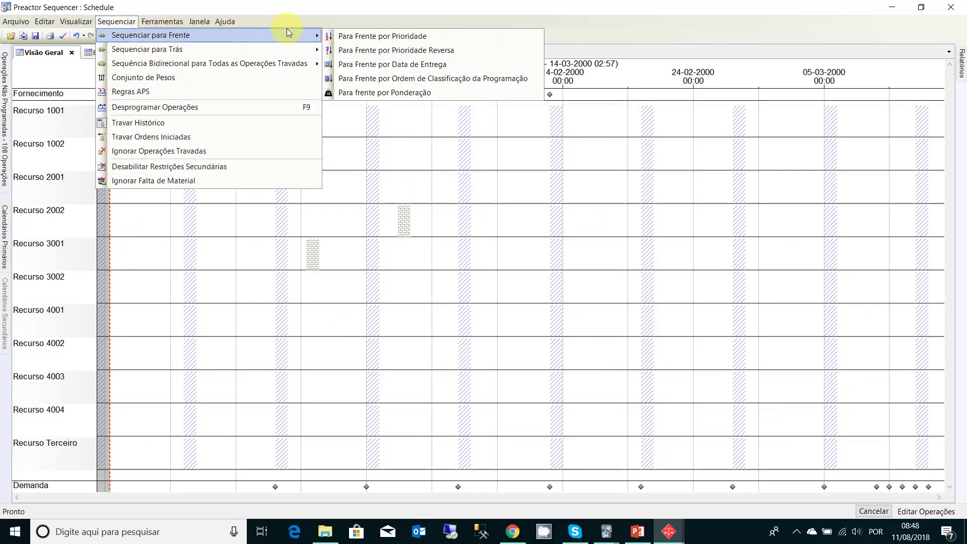
{"action": "left_click", "coordinate": [384, 64]}
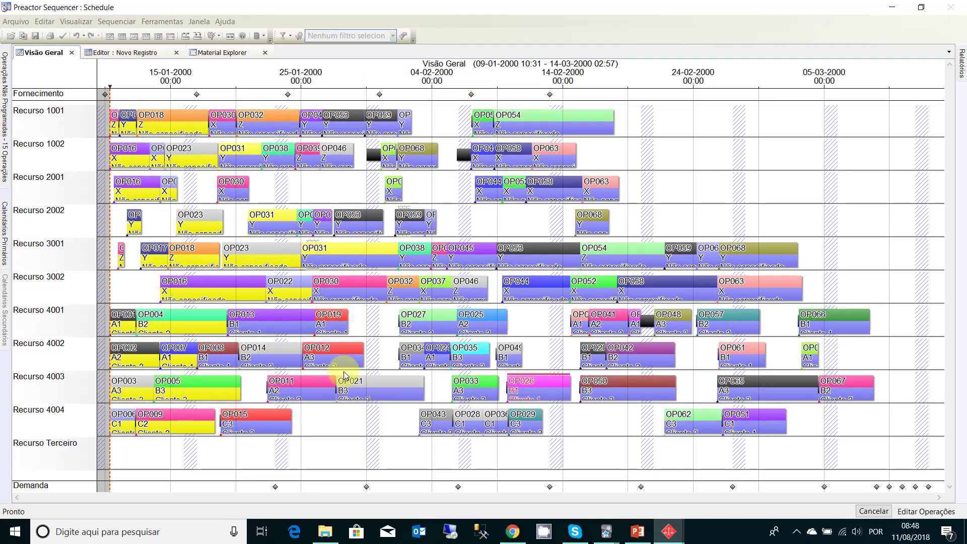
- Save the schedule under the data set name Teste1, replacing the existing data set
{"action": "left_click", "coordinate": [15, 23]}
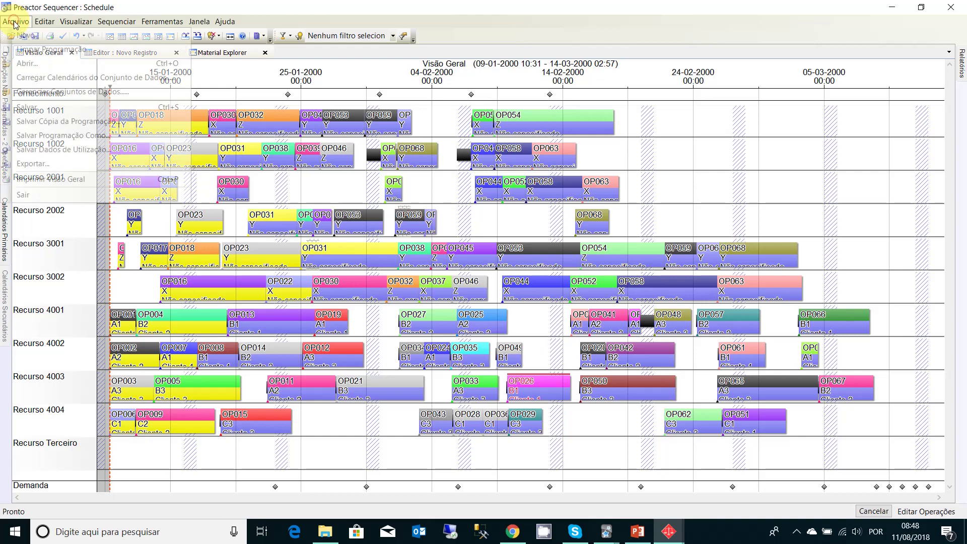
{"action": "left_click", "coordinate": [83, 136]}
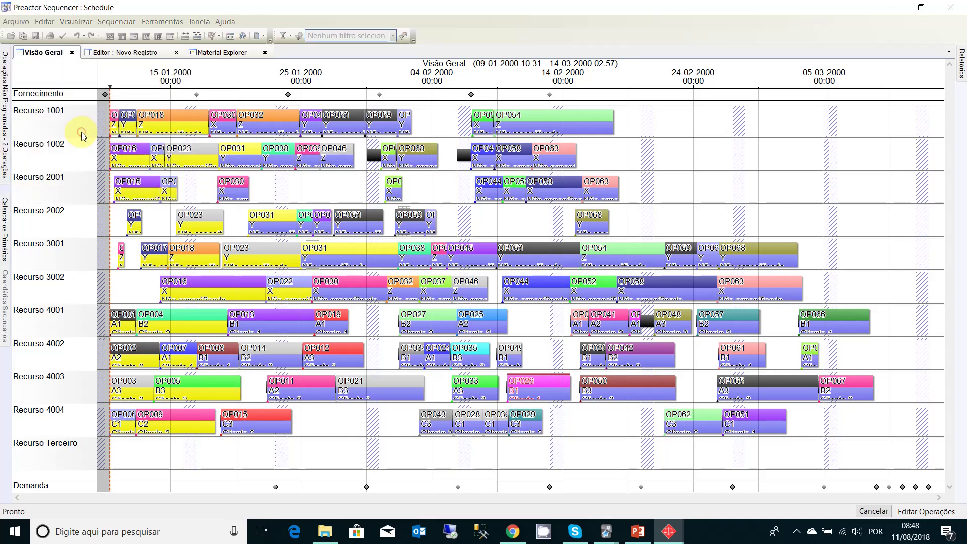
{"action": "left_click", "coordinate": [354, 227]}
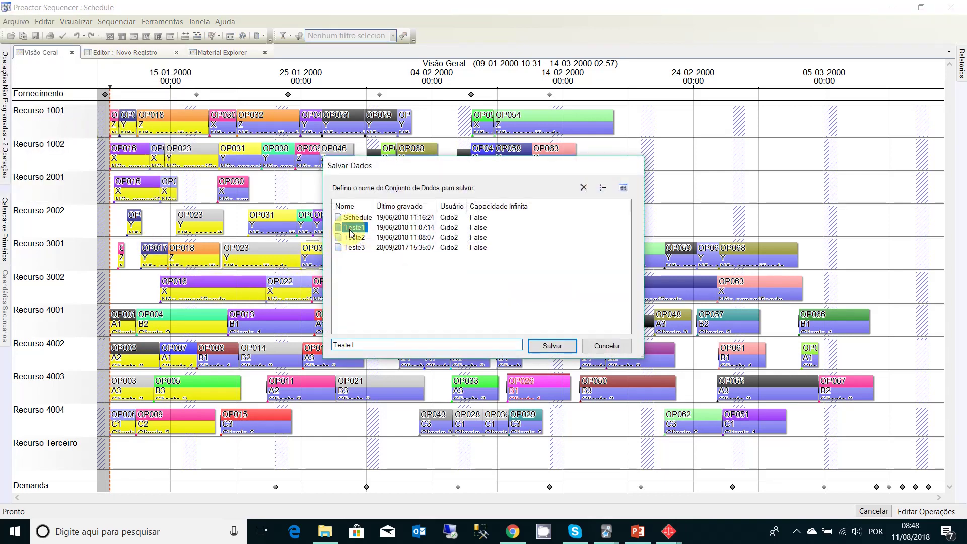
{"action": "left_click", "coordinate": [564, 346]}
{"action": "left_click", "coordinate": [565, 346]}
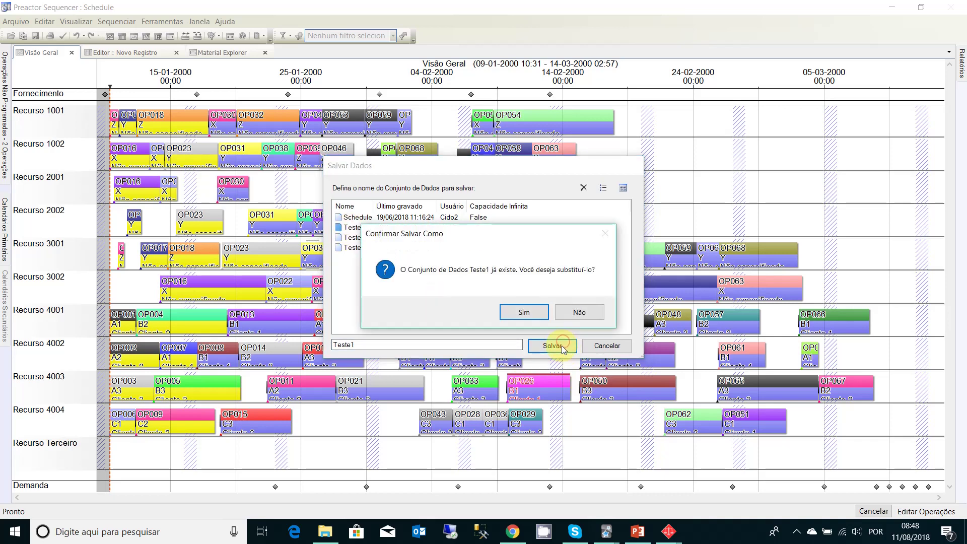
{"action": "left_click", "coordinate": [532, 314]}
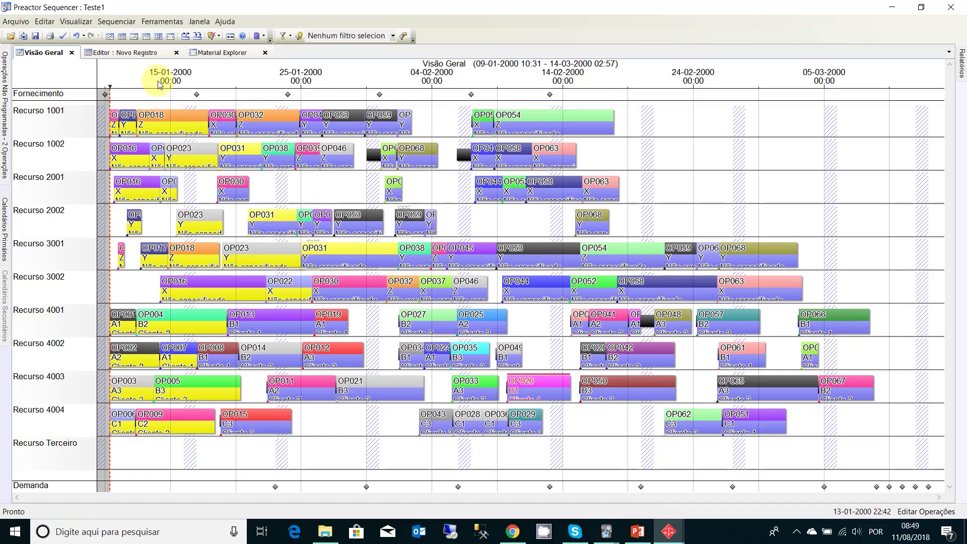
- Unschedule all operations and resequence them with the APS rule Minimização de Setup Global, using a 90-day optimization horizon
{"action": "left_click", "coordinate": [187, 37]}
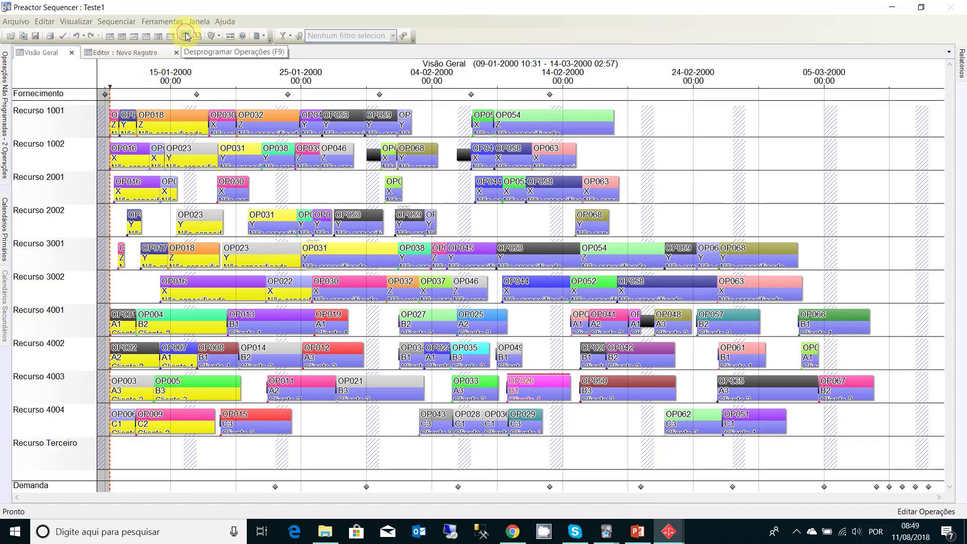
{"action": "left_click", "coordinate": [124, 25]}
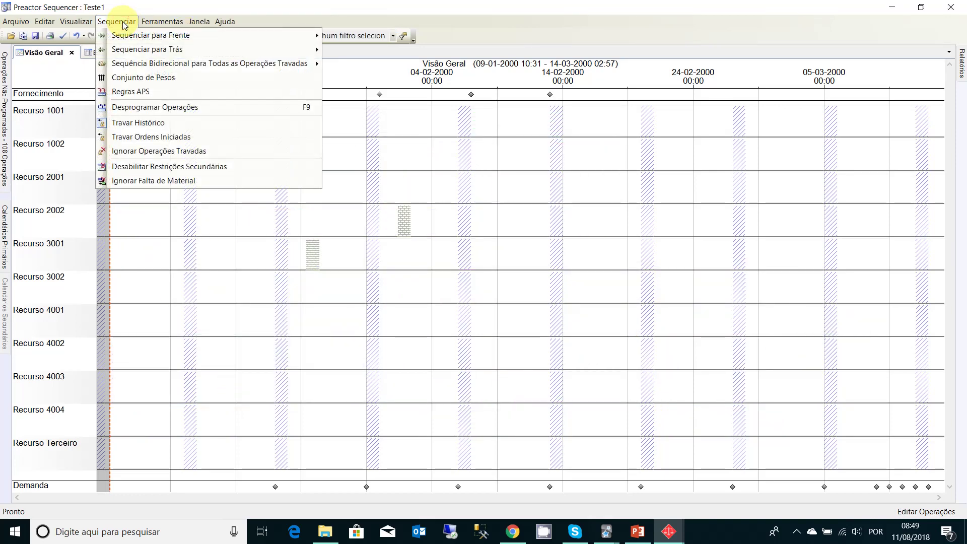
{"action": "left_click", "coordinate": [177, 93]}
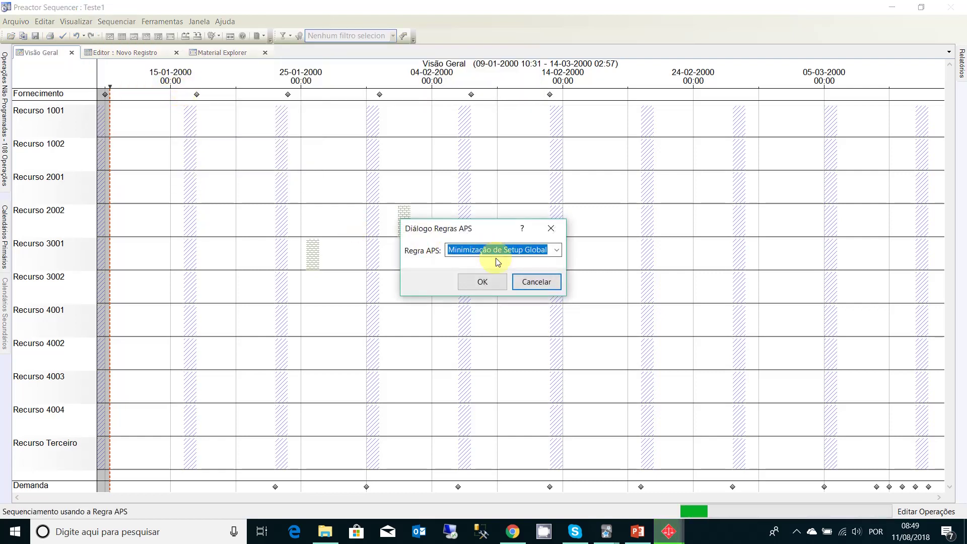
{"action": "left_click", "coordinate": [557, 249]}
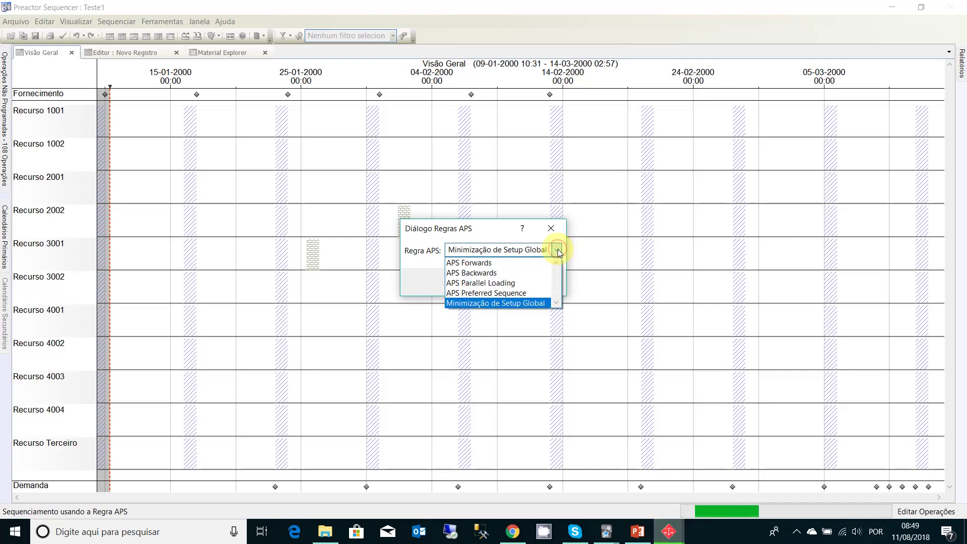
{"action": "left_click", "coordinate": [502, 304]}
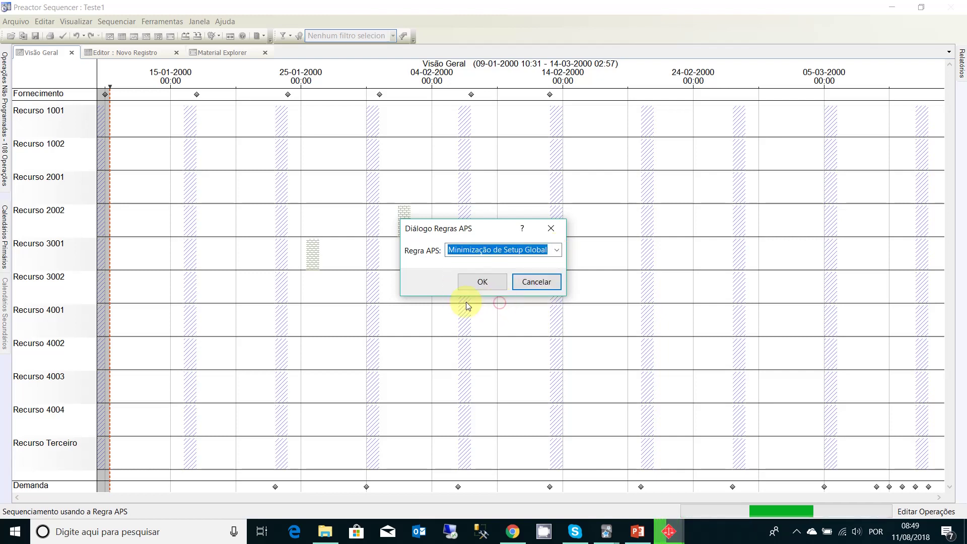
{"action": "left_click", "coordinate": [487, 283]}
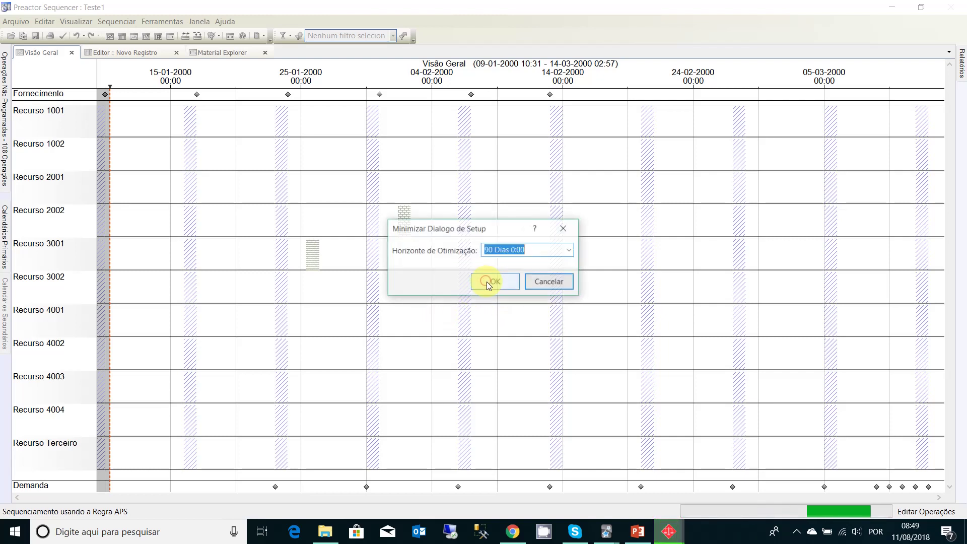
{"action": "left_click", "coordinate": [488, 282]}
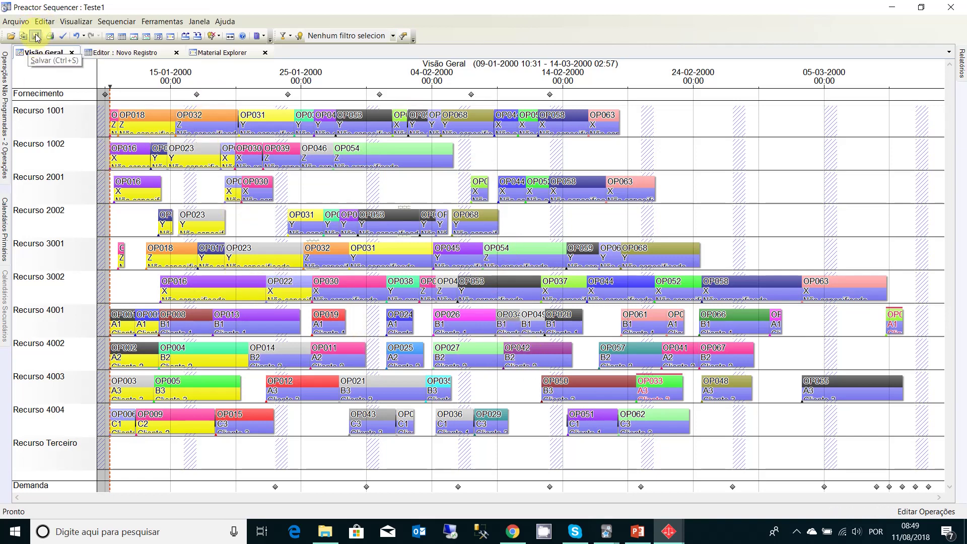
- Save the setup-minimized schedule under the data set name Teste2, replacing the existing data set
{"action": "left_click", "coordinate": [16, 22]}
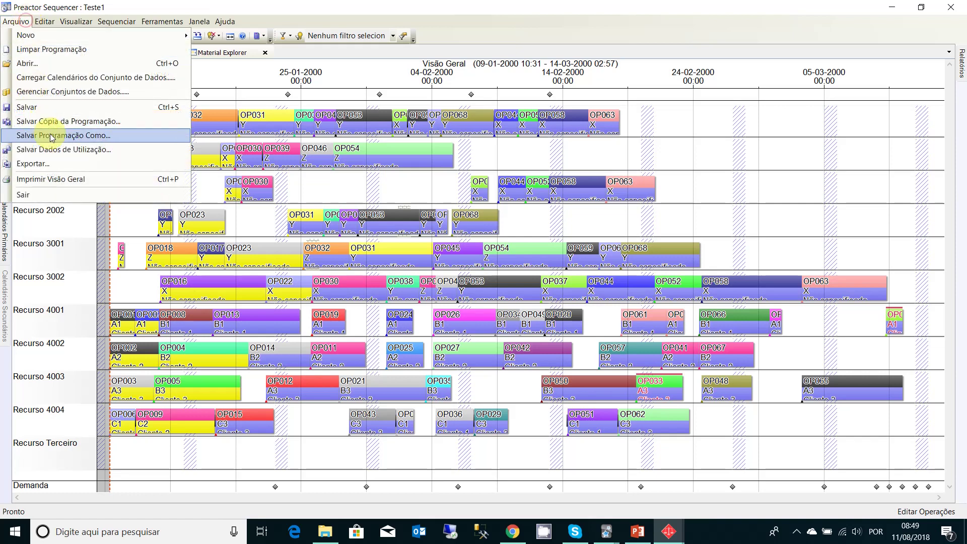
{"action": "left_click", "coordinate": [73, 136]}
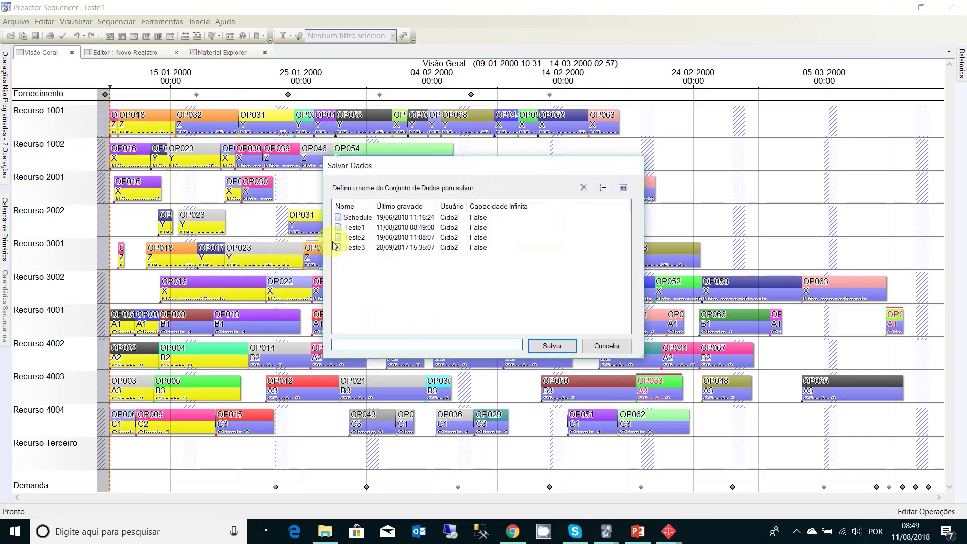
{"action": "left_click", "coordinate": [349, 238]}
{"action": "left_click", "coordinate": [553, 346]}
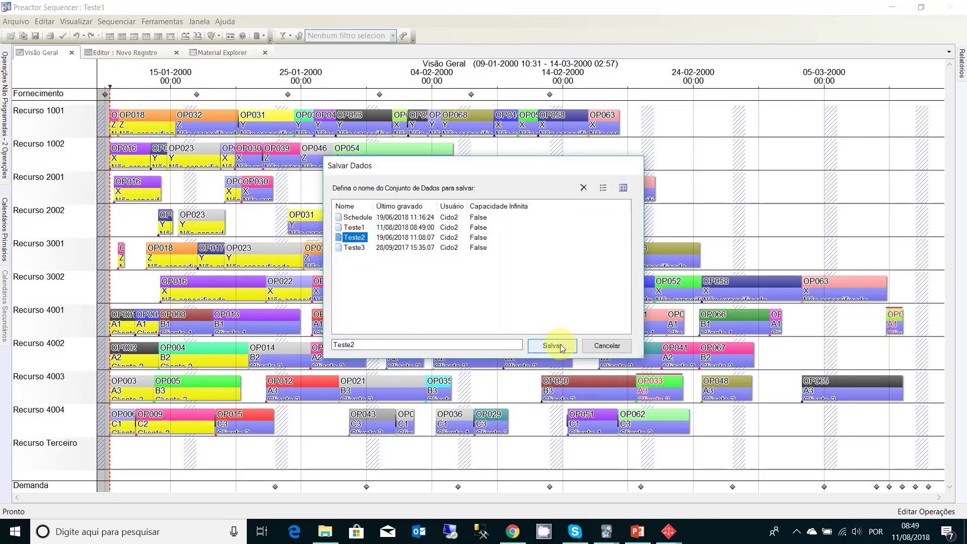
{"action": "left_click", "coordinate": [519, 312]}
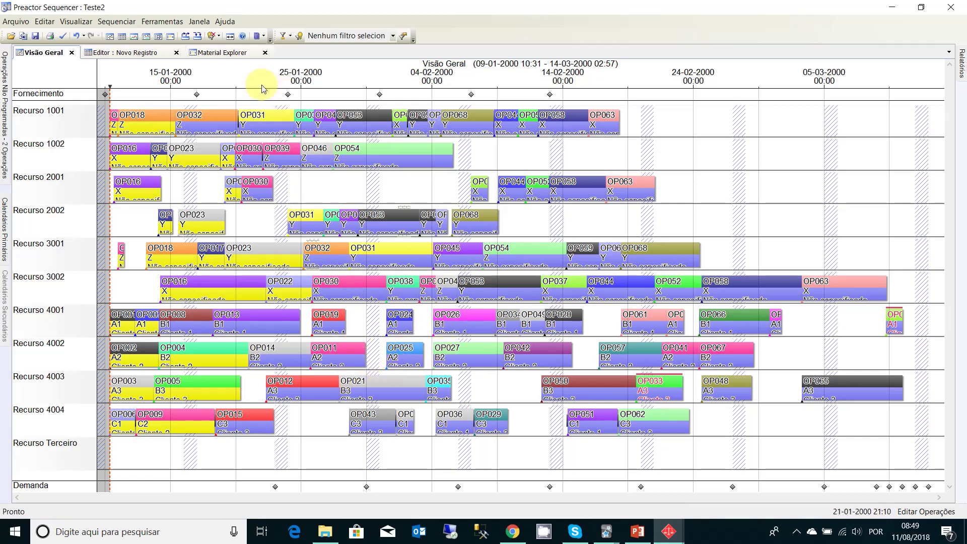
- Review the late orders and total setup time in the schedule statistics for Teste2, and close the statistics
{"action": "left_click", "coordinate": [170, 24]}
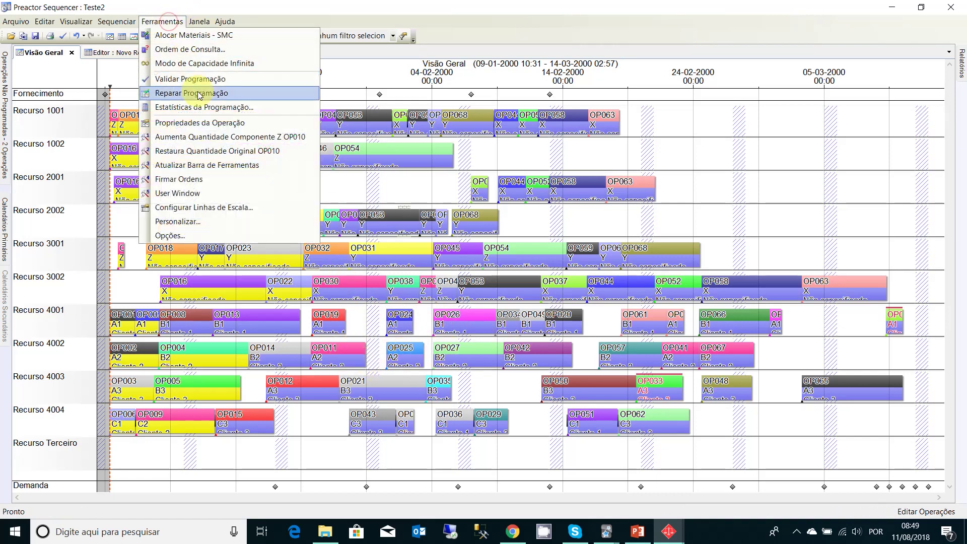
{"action": "left_click", "coordinate": [204, 108]}
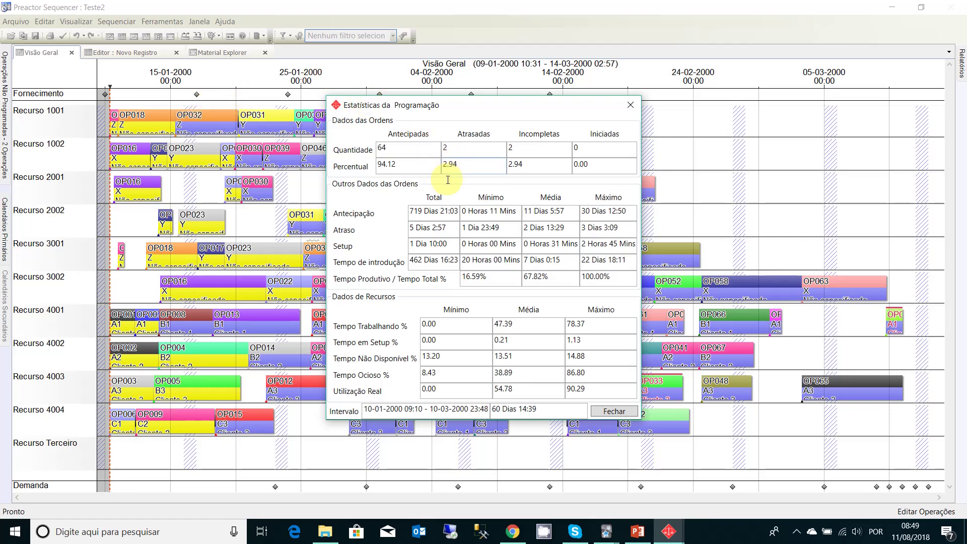
{"action": "double_click", "coordinate": [450, 150]}
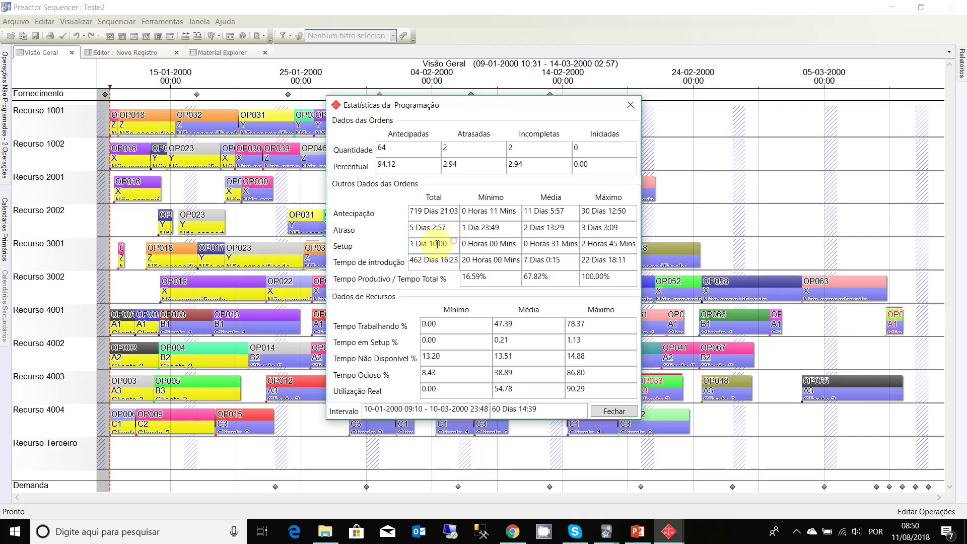
{"action": "left_click_drag", "start_coordinate": [454, 240], "coordinate": [411, 245]}
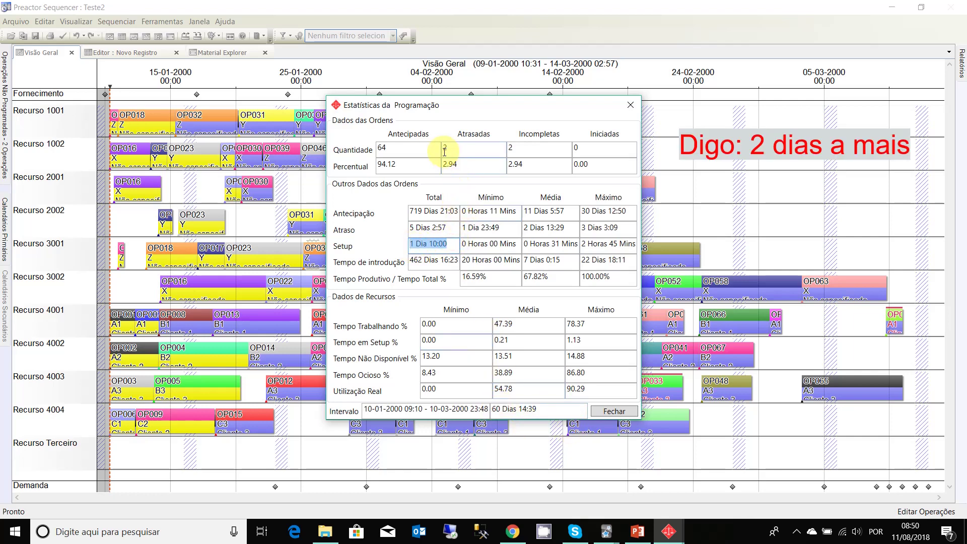
{"action": "left_click", "coordinate": [380, 246]}
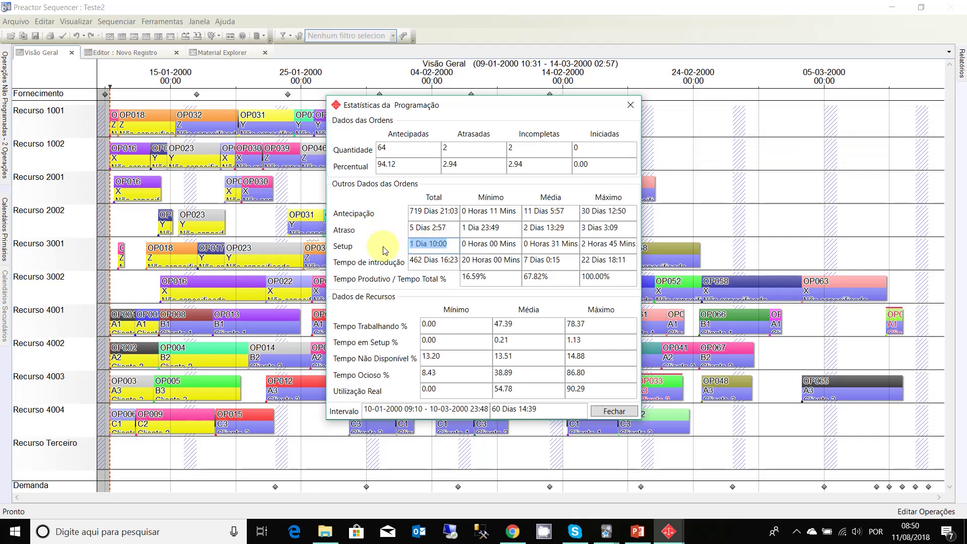
{"action": "left_click", "coordinate": [628, 109]}
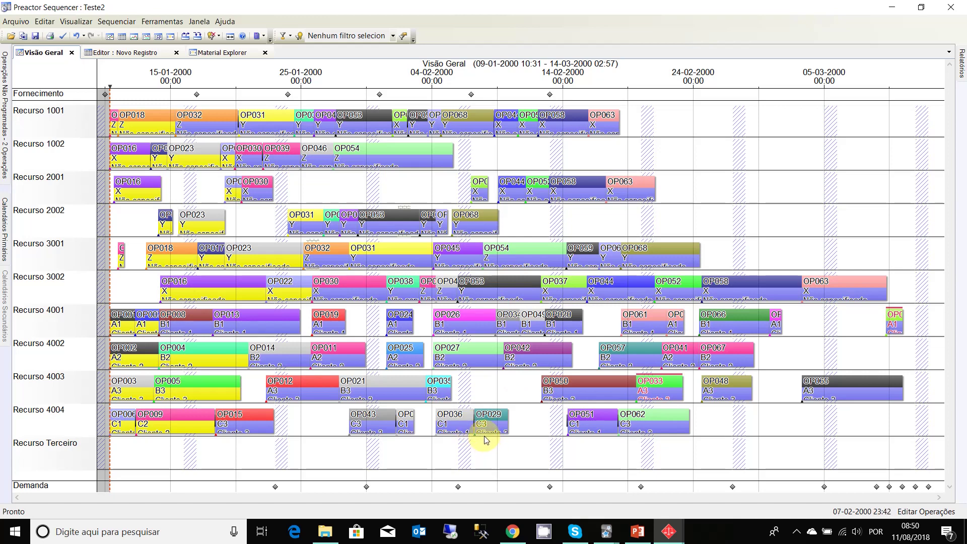
- Save the Teste2 schedule and open the Comparação de Cenarios report to compare Teste1 and Teste2
{"action": "left_click", "coordinate": [35, 38]}
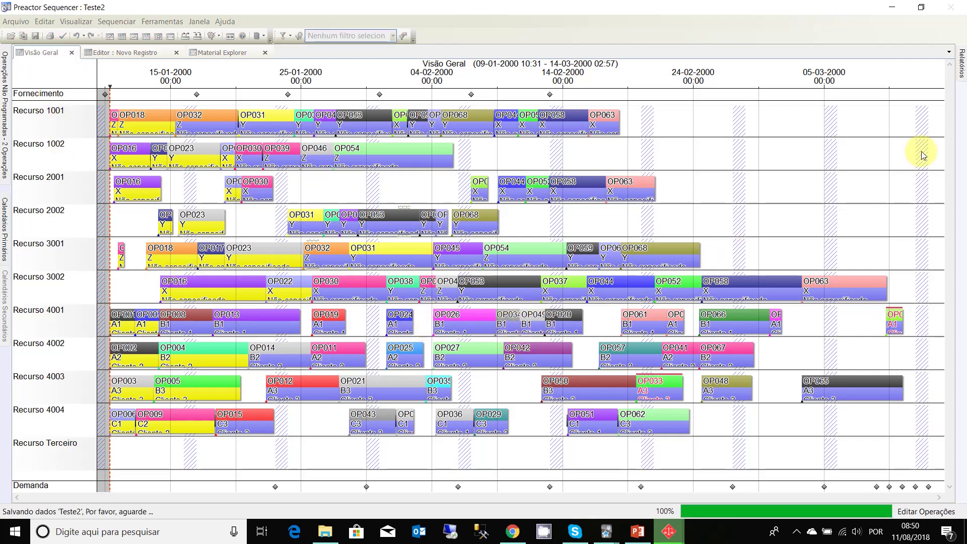
{"action": "mouse_move", "coordinate": [963, 69]}
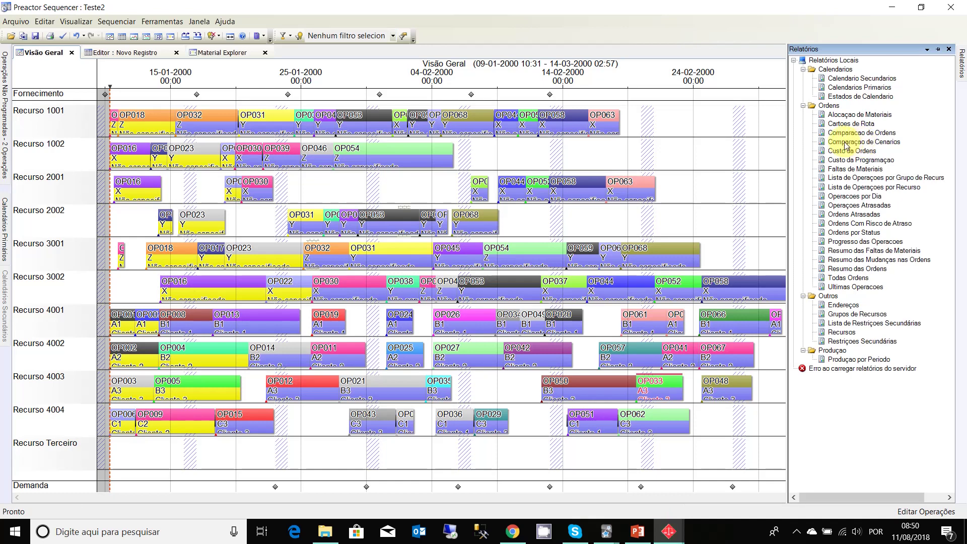
{"action": "left_click", "coordinate": [846, 144]}
{"action": "double_click", "coordinate": [847, 143]}
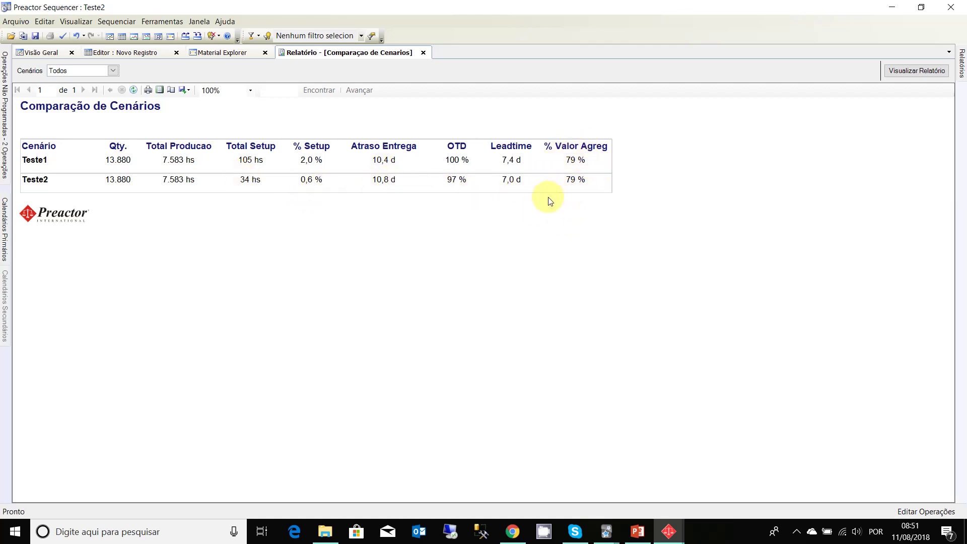
- Examine resource and secondary constraint utilization in the Utilização window, including the first-week breakdown for Recurso 3002
{"action": "left_click", "coordinate": [56, 53]}
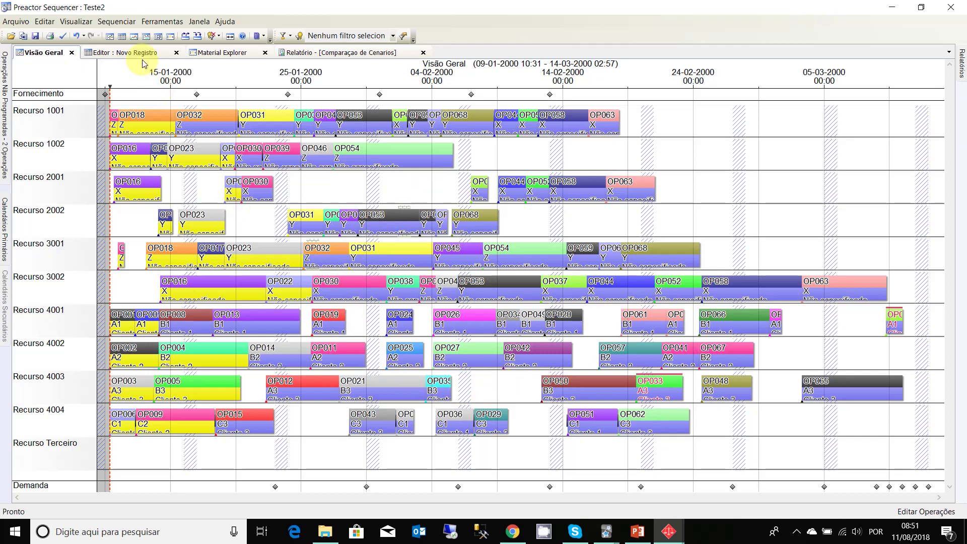
{"action": "left_click", "coordinate": [84, 24]}
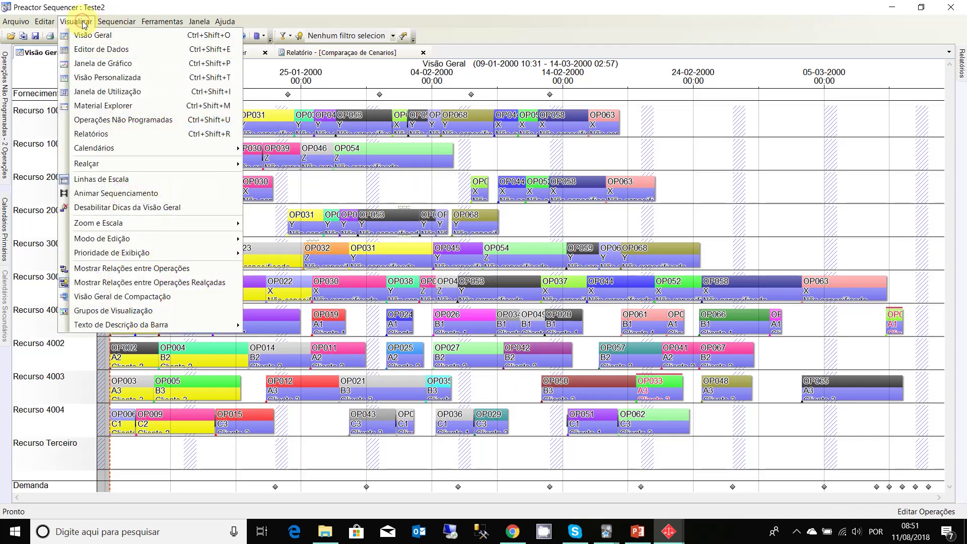
{"action": "left_click", "coordinate": [132, 92]}
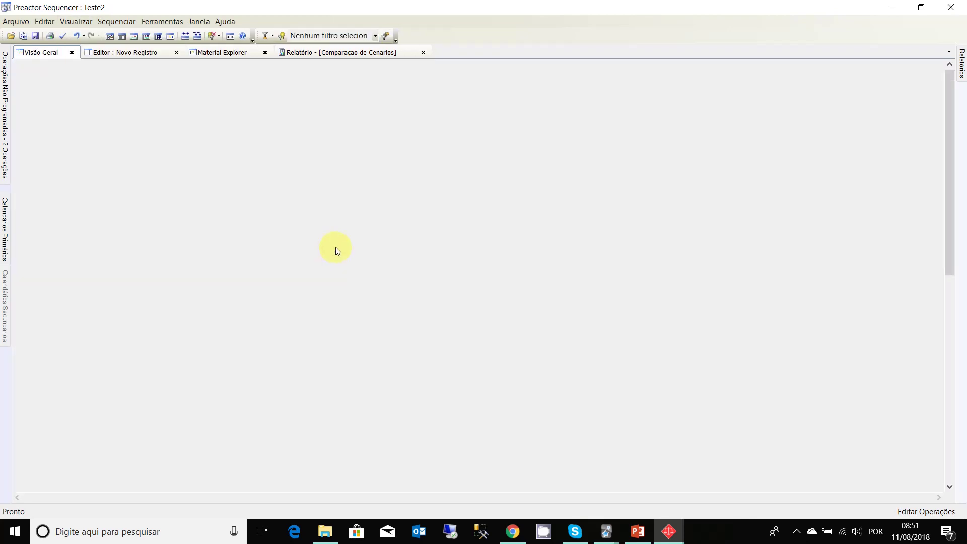
{"action": "scroll", "coordinate": [363, 265], "scroll_direction": "down", "scroll_amount": 7}
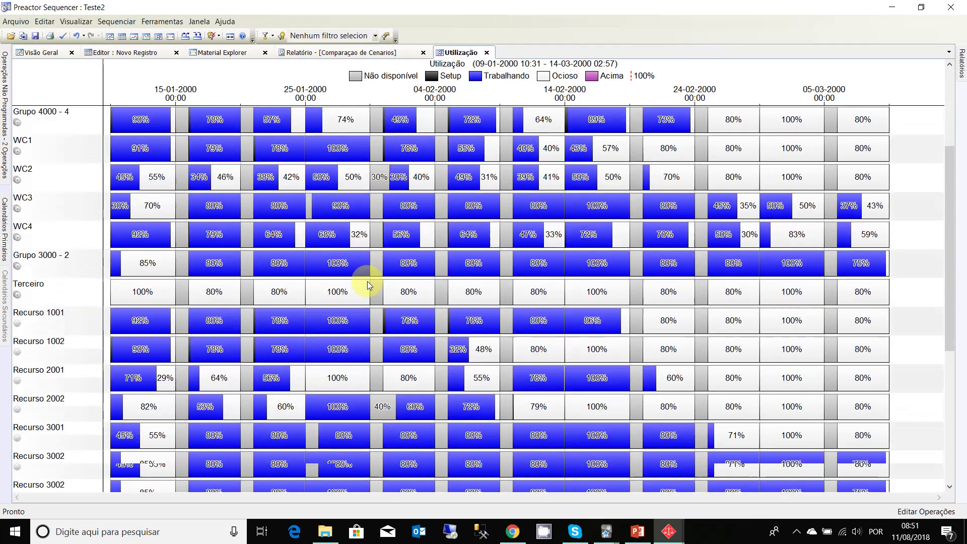
{"action": "scroll", "coordinate": [365, 265], "scroll_direction": "down", "scroll_amount": 7}
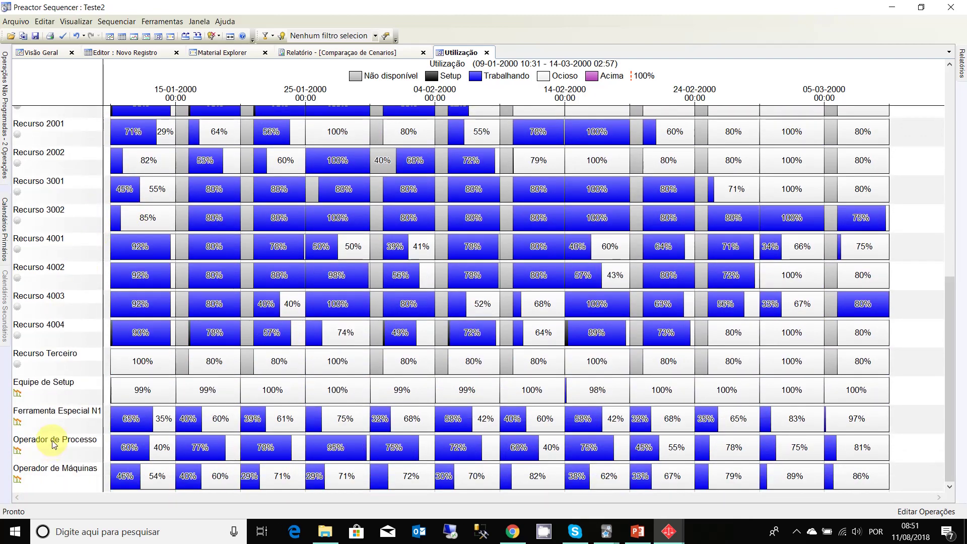
{"action": "scroll", "coordinate": [259, 319], "scroll_direction": "up", "scroll_amount": 2}
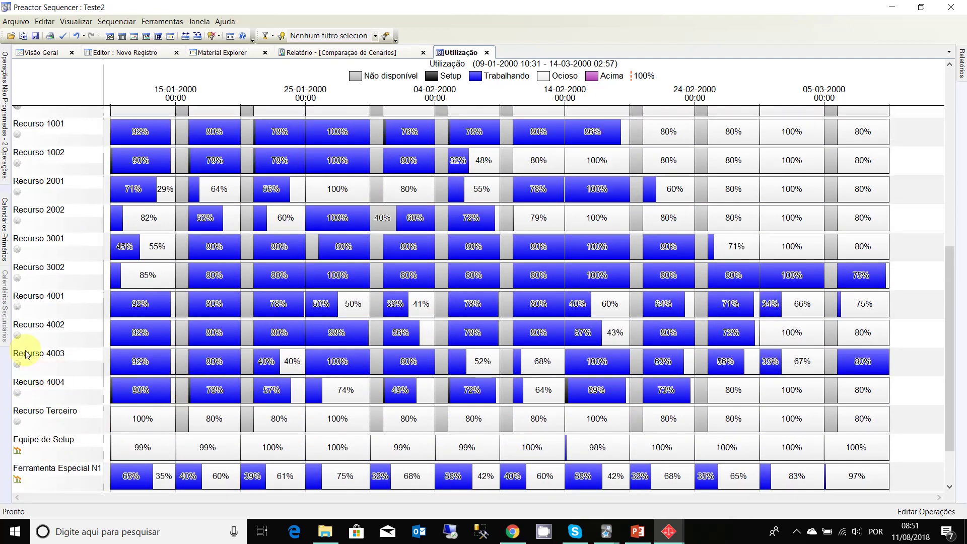
{"action": "double_click", "coordinate": [141, 280]}
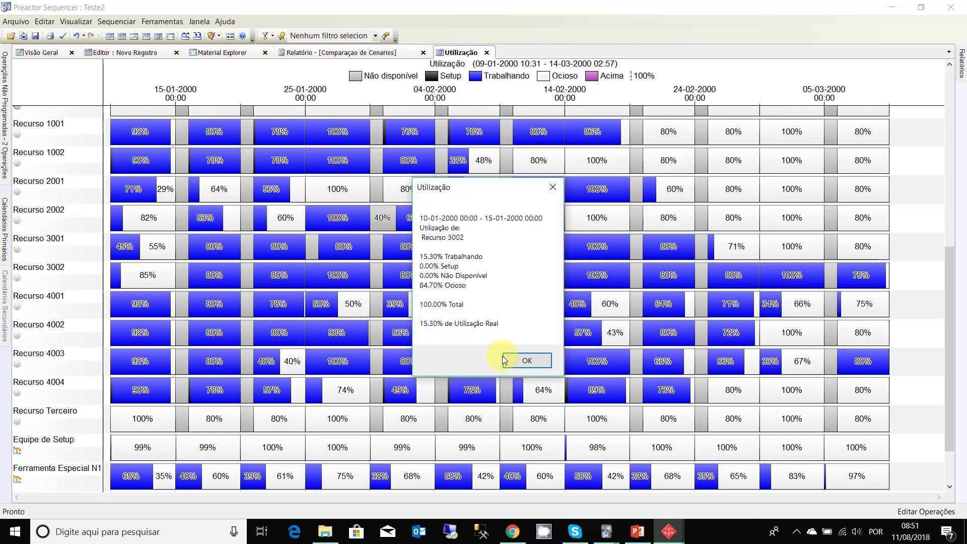
{"action": "left_click", "coordinate": [525, 361]}
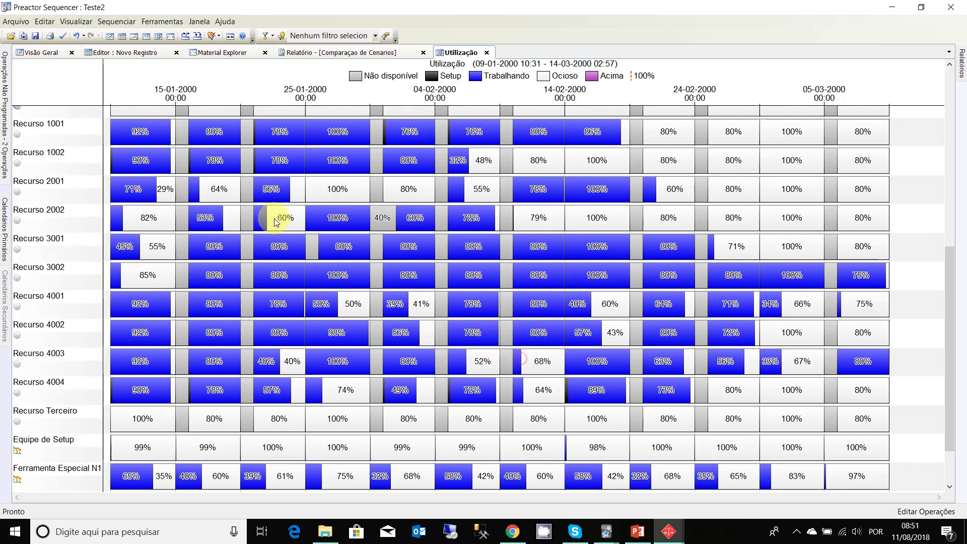
{"action": "left_click", "coordinate": [43, 55]}
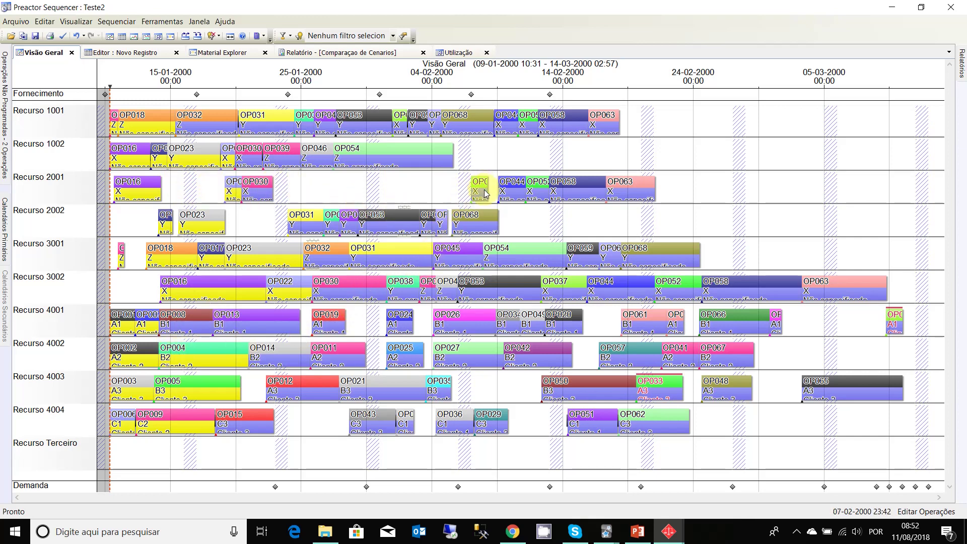
{"action": "mouse_move", "coordinate": [476, 193]}
{"action": "left_mouse_down"}
{"action": "mouse_move", "coordinate": [414, 190]}
{"action": "mouse_move", "coordinate": [460, 184]}
{"action": "mouse_move", "coordinate": [417, 195]}
{"action": "mouse_move", "coordinate": [491, 202]}
{"action": "mouse_move", "coordinate": [482, 194]}
{"action": "left_mouse_up"}
{"action": "left_click", "coordinate": [483, 193]}
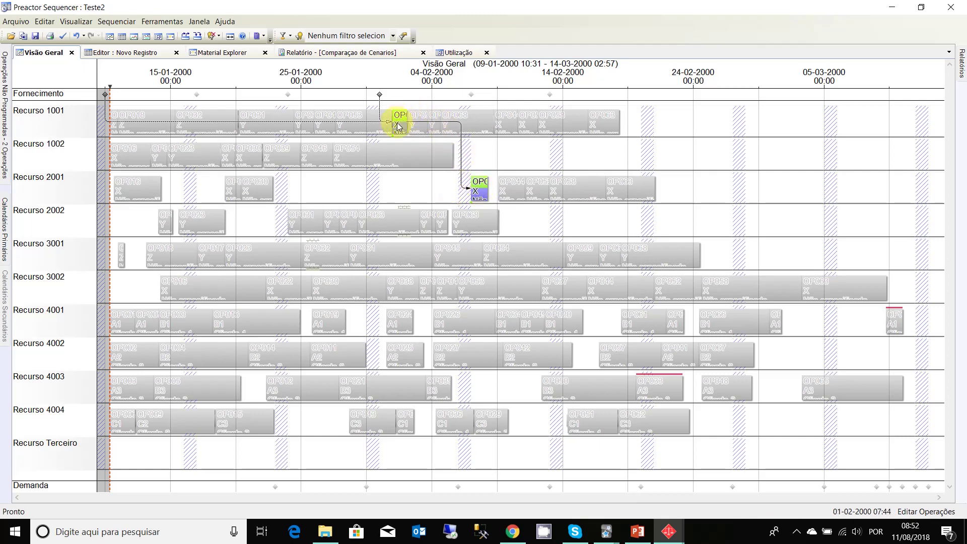
{"action": "left_click_drag", "start_coordinate": [477, 191], "coordinate": [414, 187]}
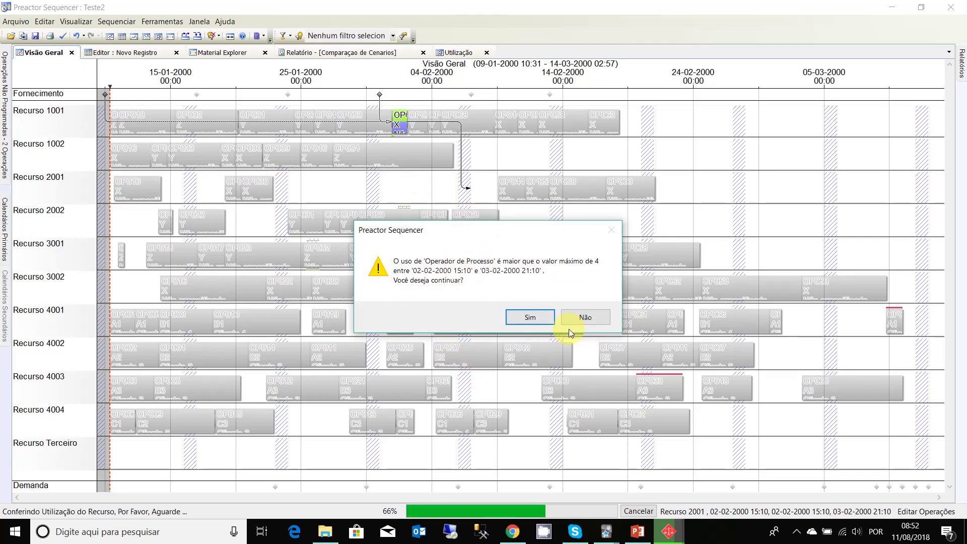
{"action": "left_click", "coordinate": [582, 317]}
{"action": "left_click", "coordinate": [495, 325]}
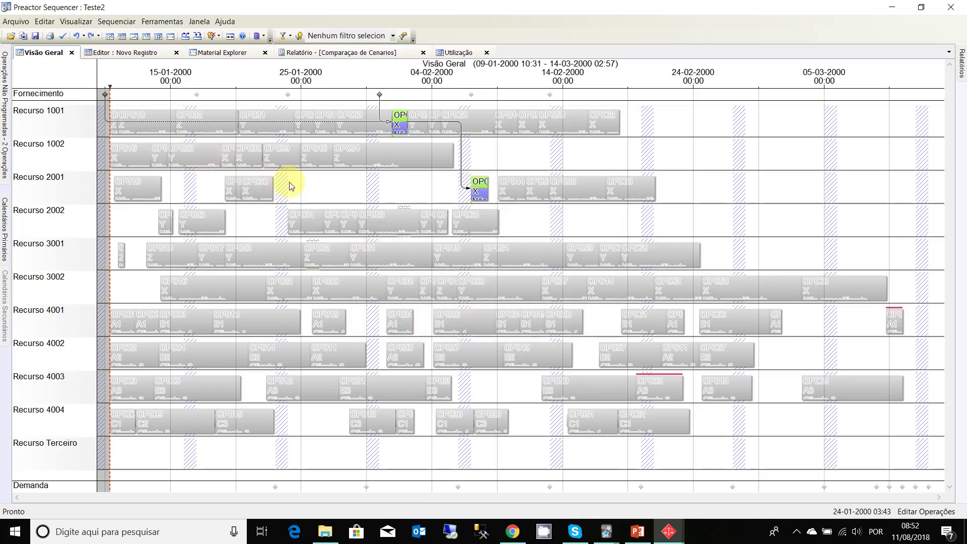
{"action": "left_click", "coordinate": [315, 181]}
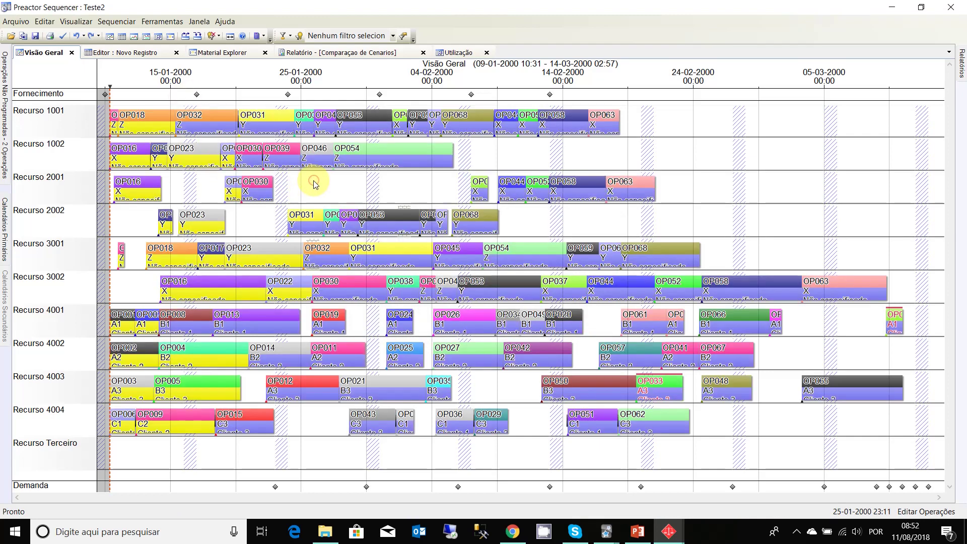
- Open the Gráficos window, place it in a vertical split beside the Visão Geral, and widen the Visão Geral
{"action": "left_click", "coordinate": [133, 38]}
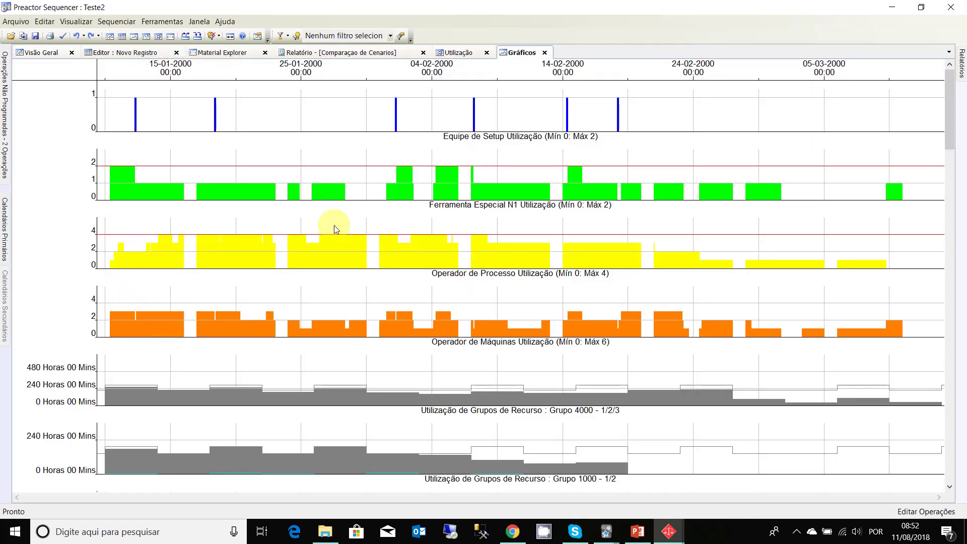
{"action": "right_click", "coordinate": [527, 52]}
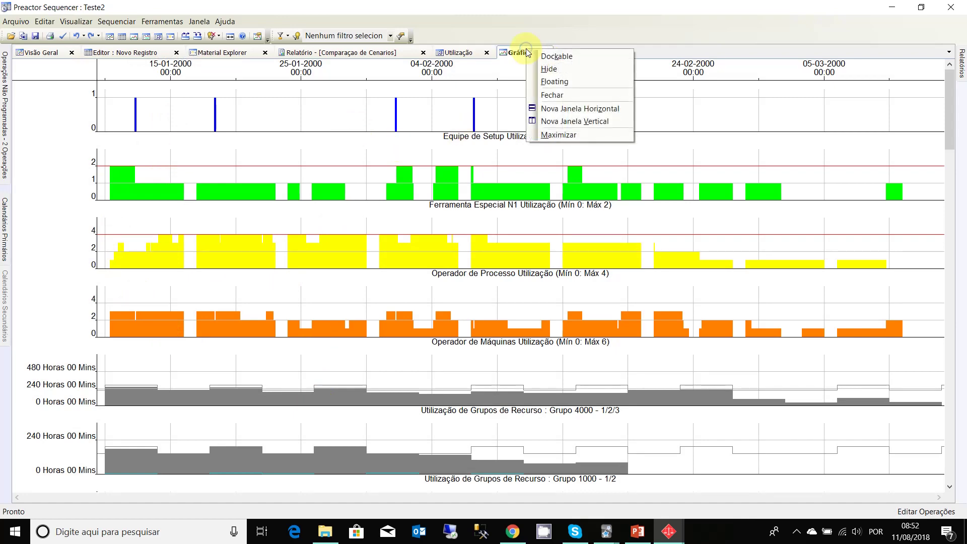
{"action": "left_click", "coordinate": [588, 122]}
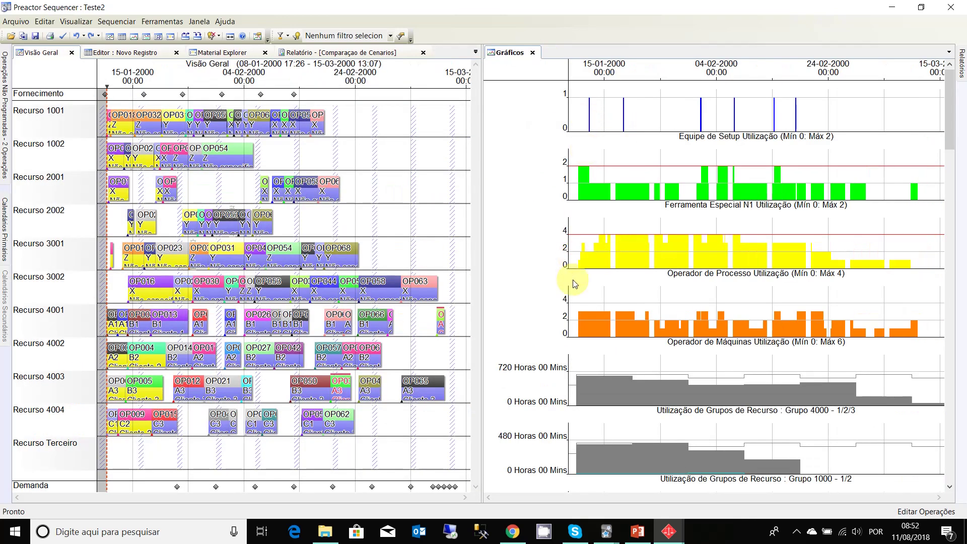
{"action": "left_click_drag", "start_coordinate": [481, 260], "coordinate": [538, 271]}
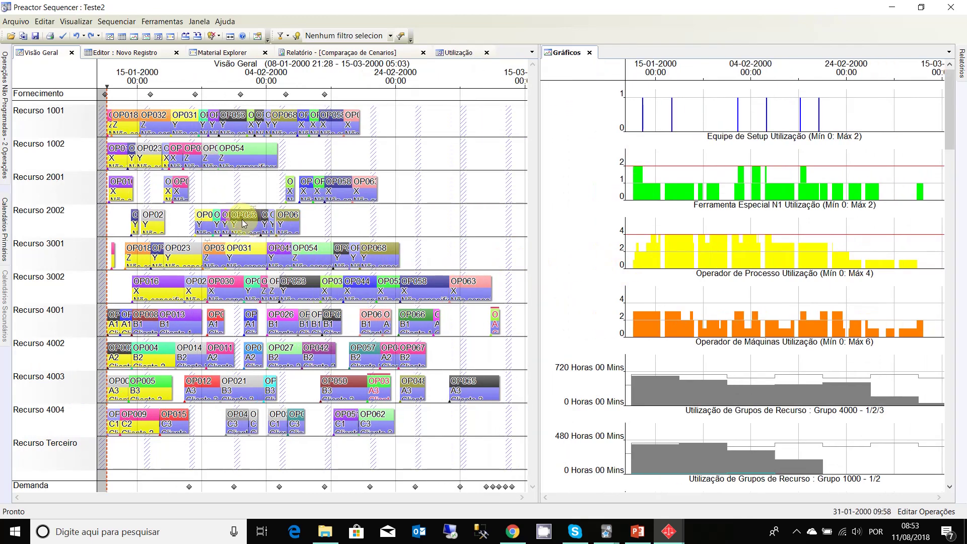
{"action": "left_click", "coordinate": [289, 192]}
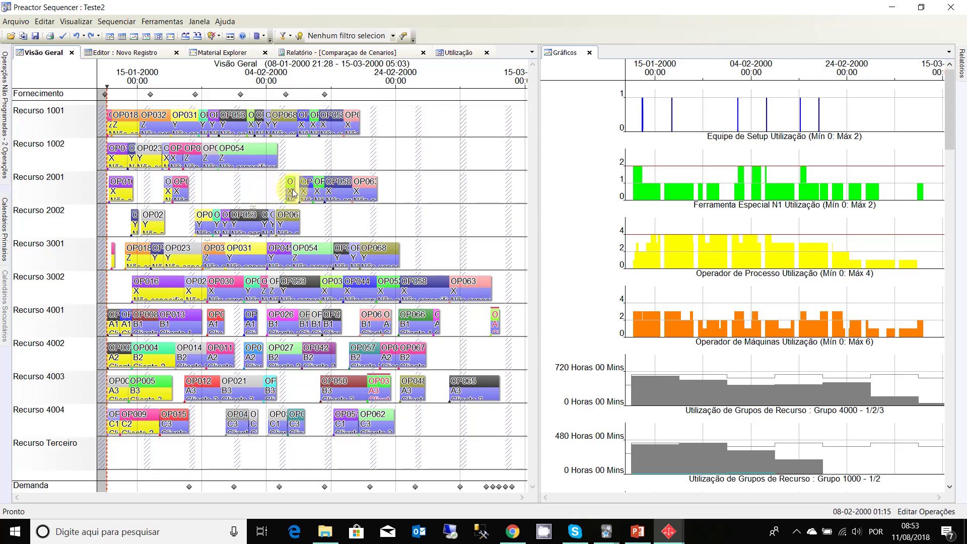
{"action": "left_click_drag", "start_coordinate": [290, 192], "coordinate": [265, 192]}
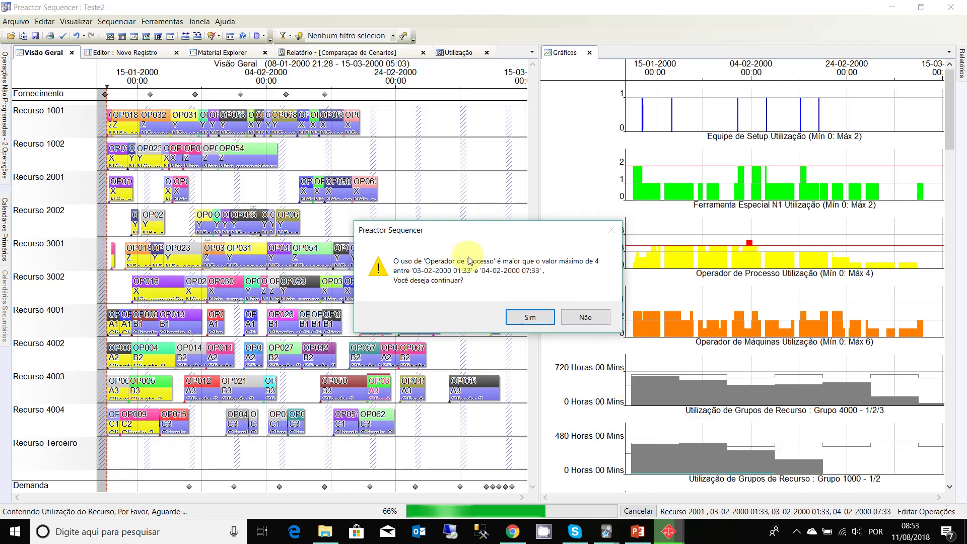
{"action": "left_click_drag", "start_coordinate": [522, 229], "coordinate": [468, 240]}
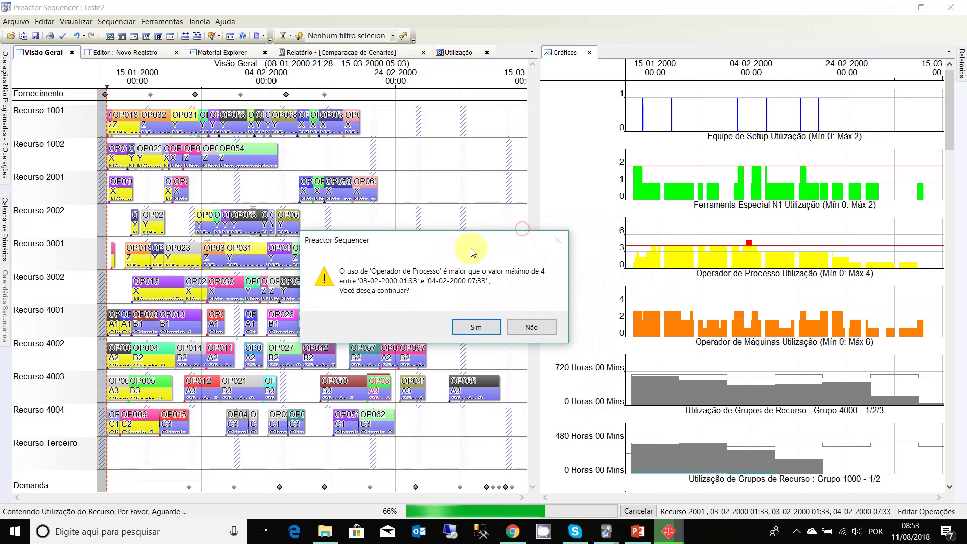
{"action": "left_click", "coordinate": [512, 328]}
{"action": "left_click", "coordinate": [485, 326]}
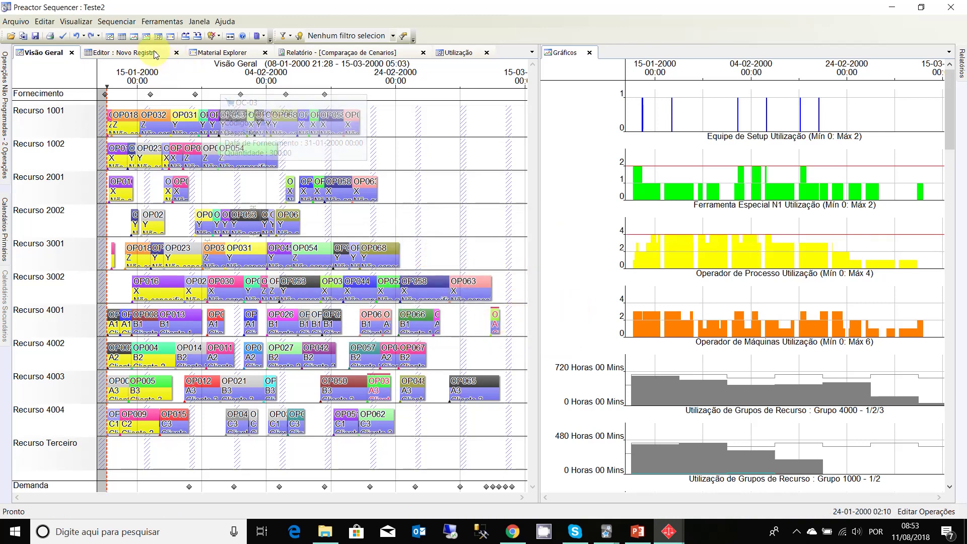
- Unschedule all operations and disable the secondary constraints for sequencing
{"action": "left_click", "coordinate": [186, 36]}
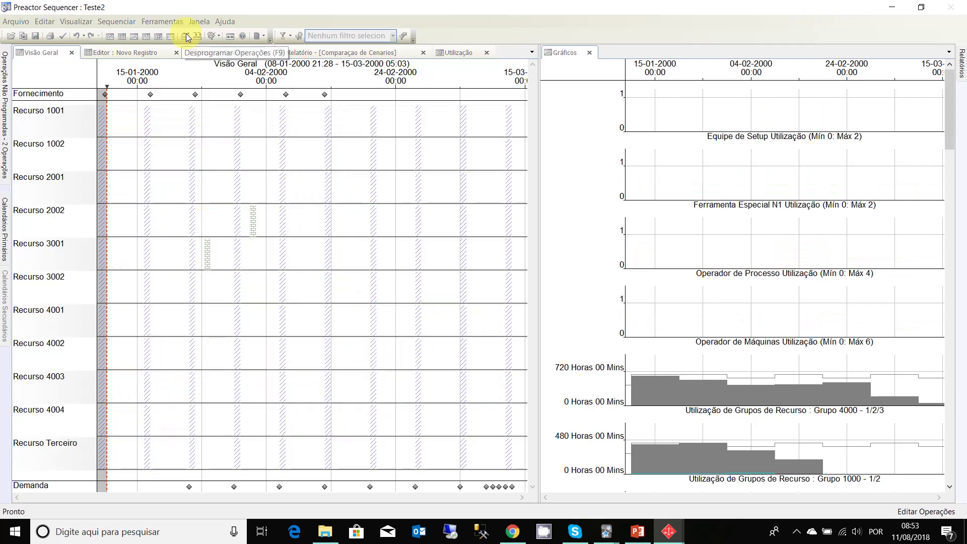
{"action": "left_click", "coordinate": [123, 23]}
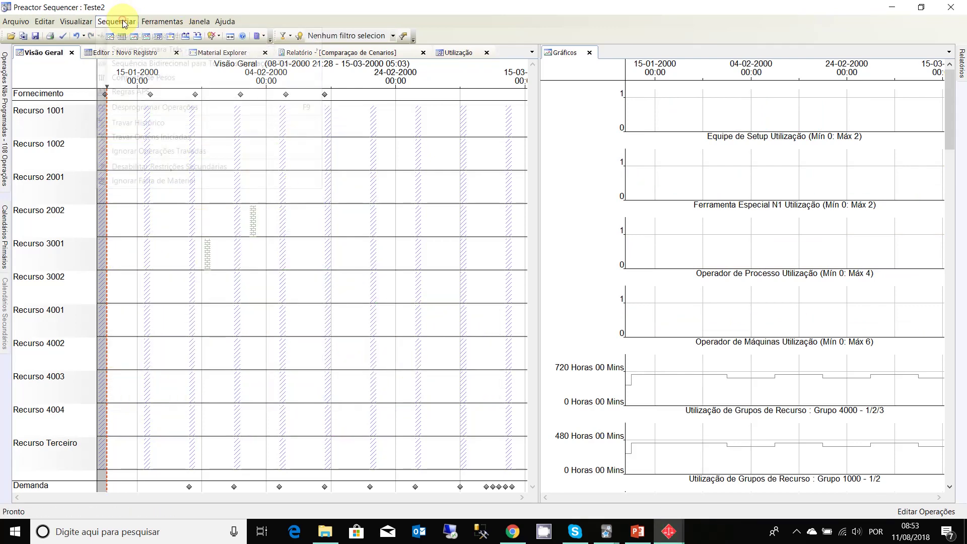
{"action": "left_click", "coordinate": [167, 167]}
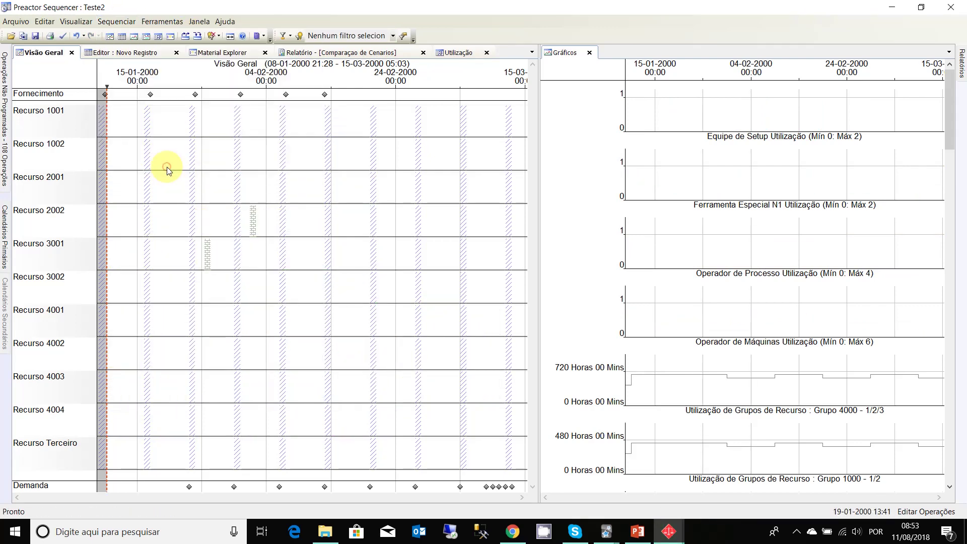
- Resequence all operations with the APS rule Minimização de Setup Global
{"action": "left_click", "coordinate": [111, 22]}
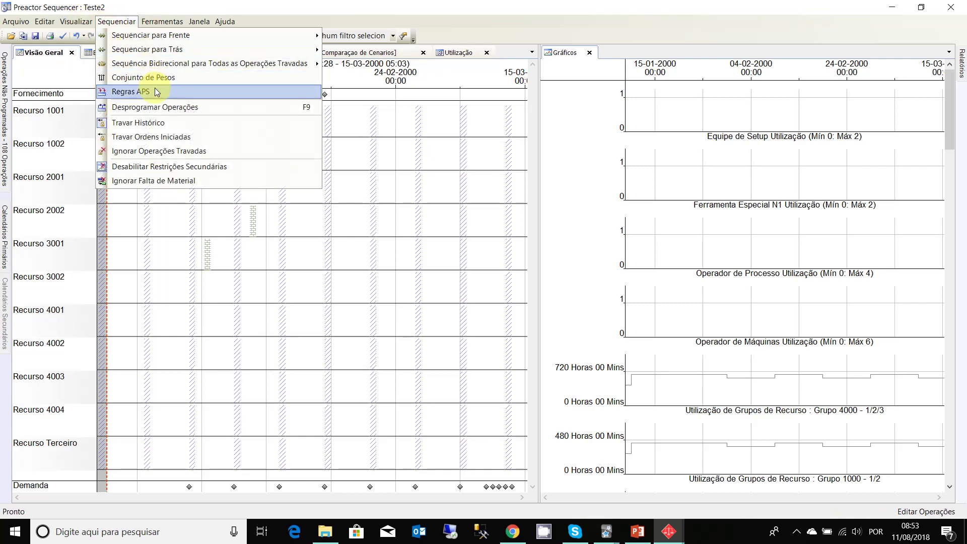
{"action": "left_click", "coordinate": [155, 89]}
{"action": "left_click", "coordinate": [475, 281]}
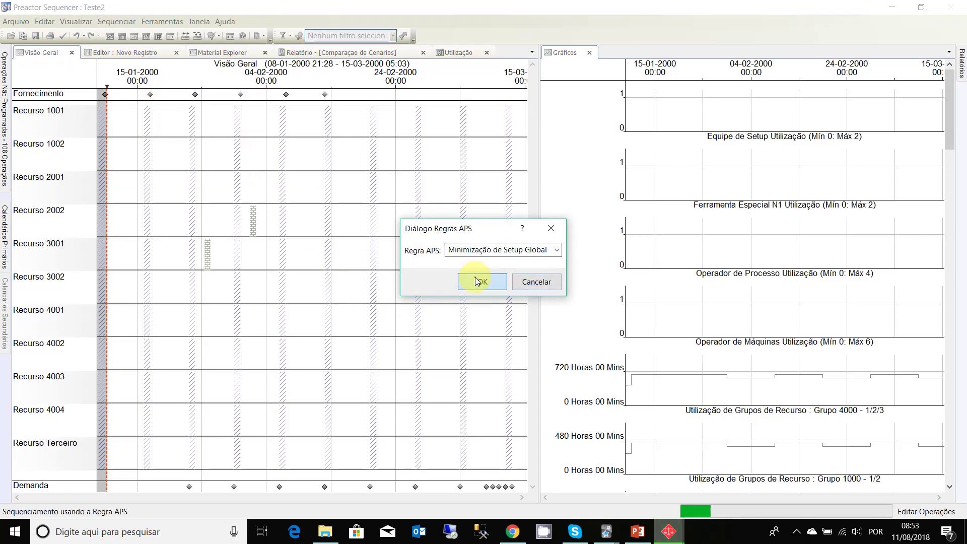
{"action": "left_click", "coordinate": [485, 283]}
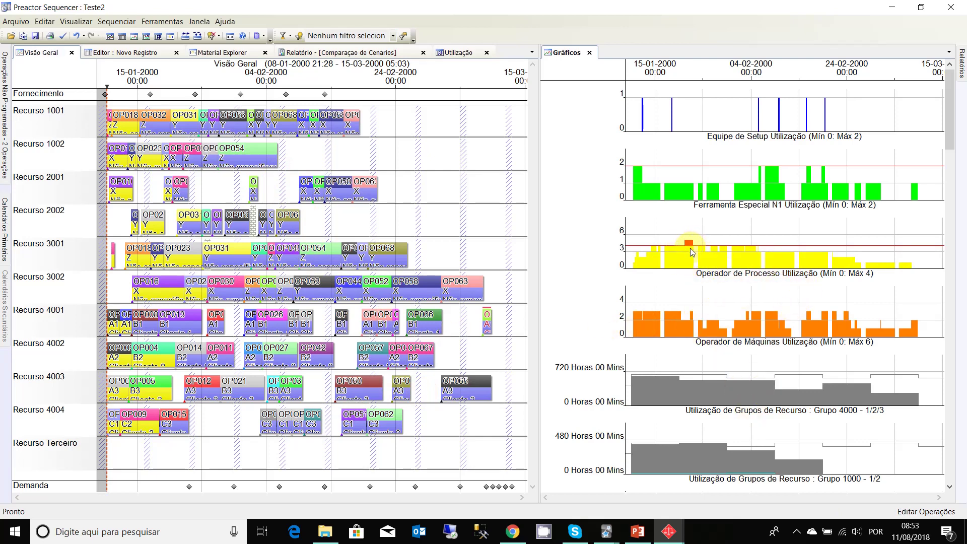
- Inspect which operations use Operador de Processo during its overload around 22-01-2000, and clear the highlighting
{"action": "left_click", "coordinate": [690, 248]}
{"action": "left_click", "coordinate": [688, 246]}
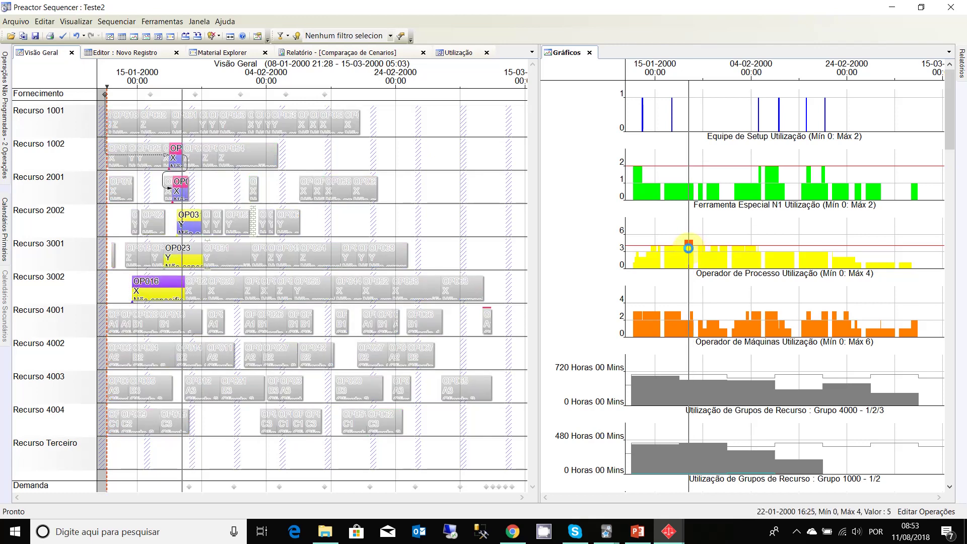
{"action": "left_click_drag", "start_coordinate": [688, 248], "coordinate": [690, 248]}
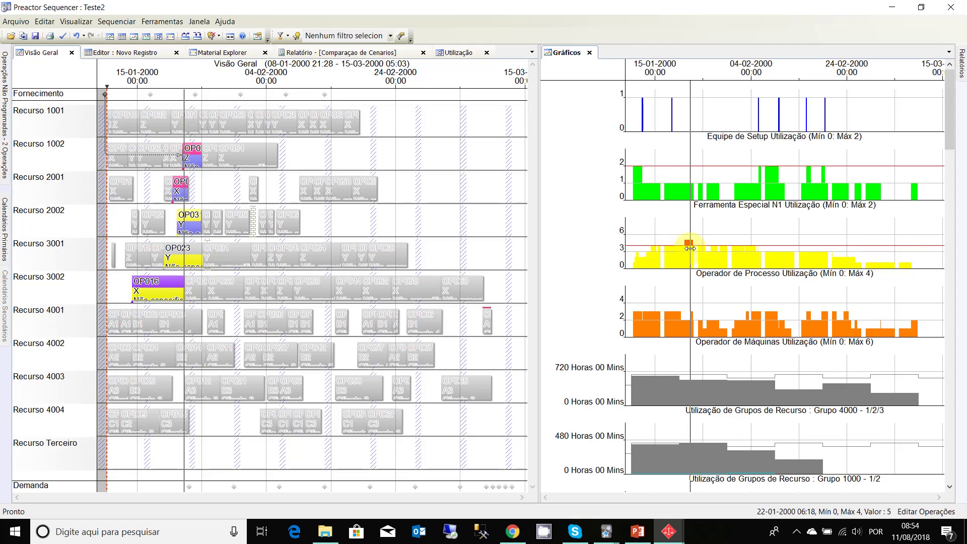
{"action": "left_click_drag", "start_coordinate": [690, 247], "coordinate": [690, 247]}
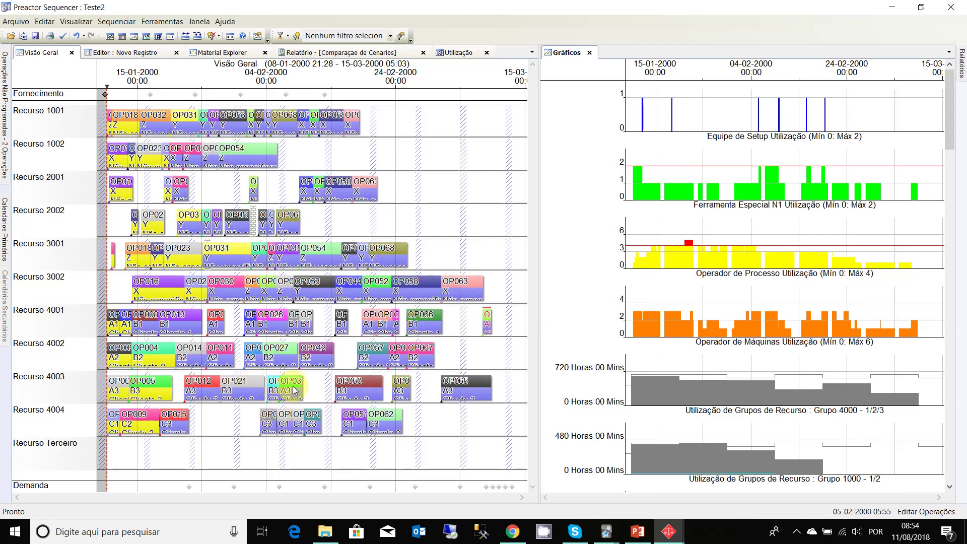
{"action": "left_click", "coordinate": [391, 214]}
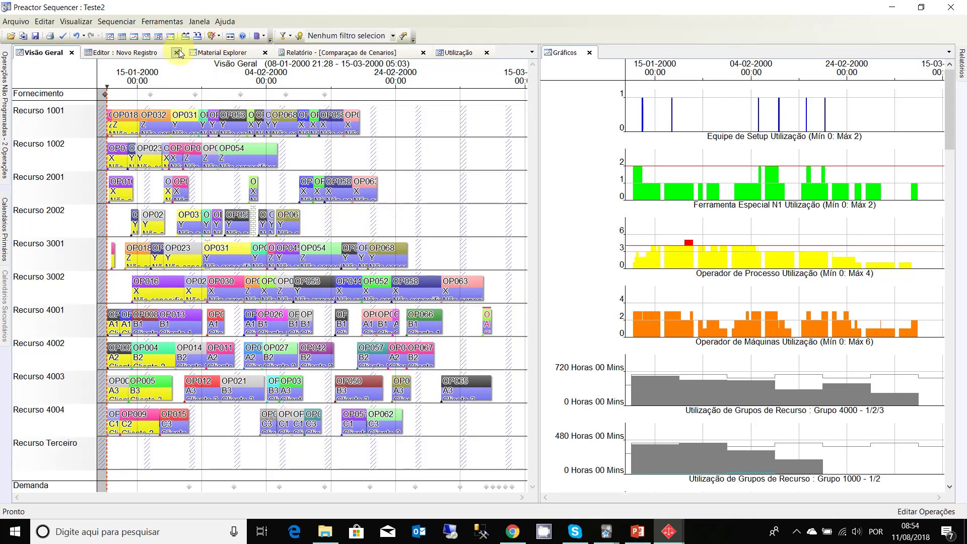
- Review the schedule statistics, checking the number of late orders and the total setup time
{"action": "left_click", "coordinate": [162, 24]}
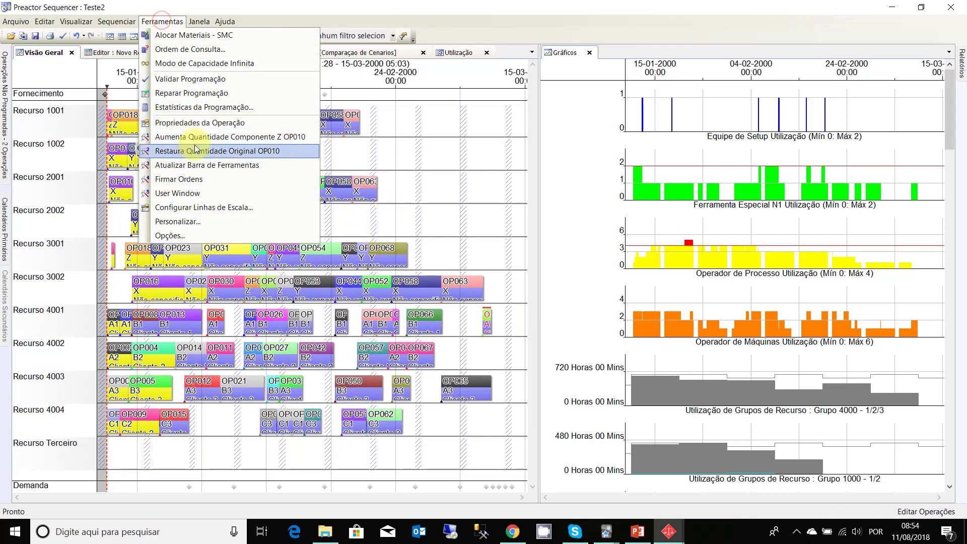
{"action": "left_click", "coordinate": [211, 106]}
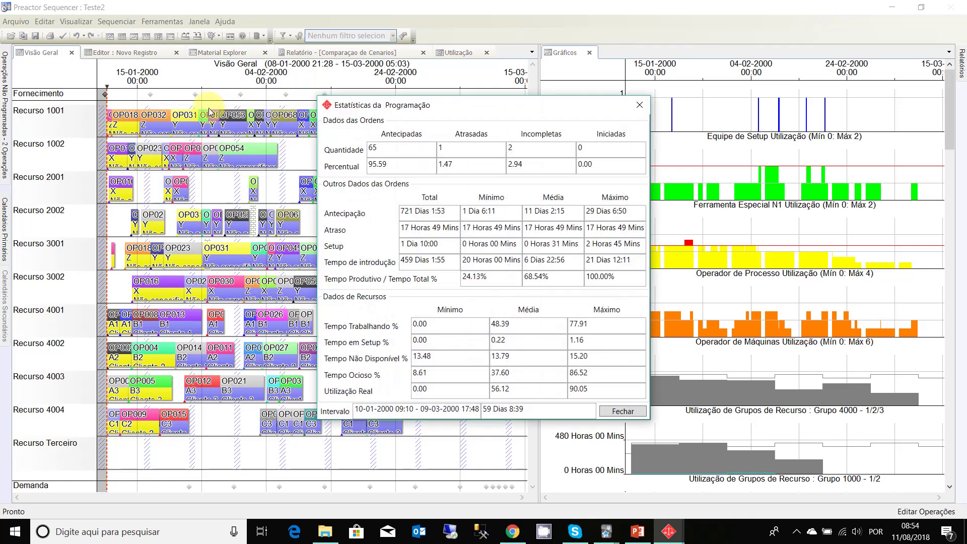
{"action": "double_click", "coordinate": [449, 147]}
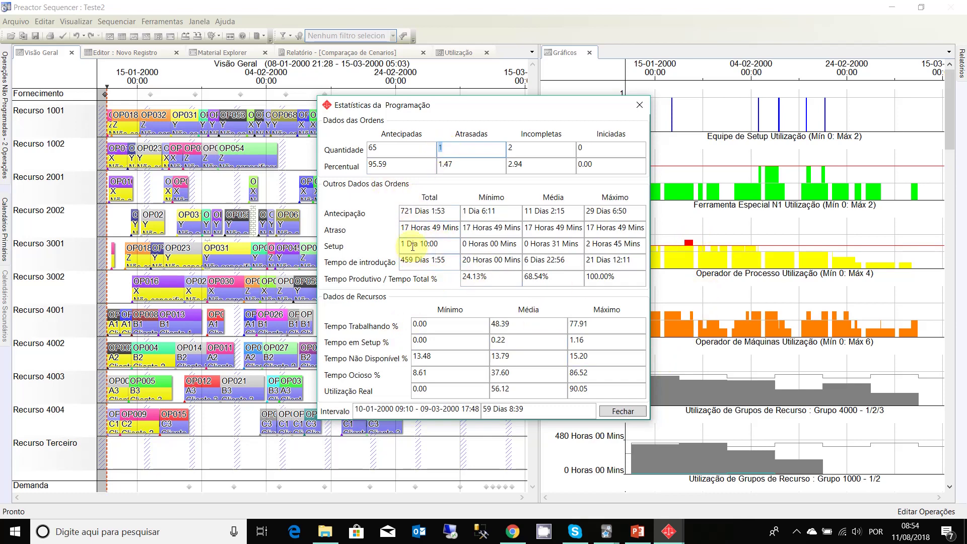
{"action": "left_click", "coordinate": [623, 412]}
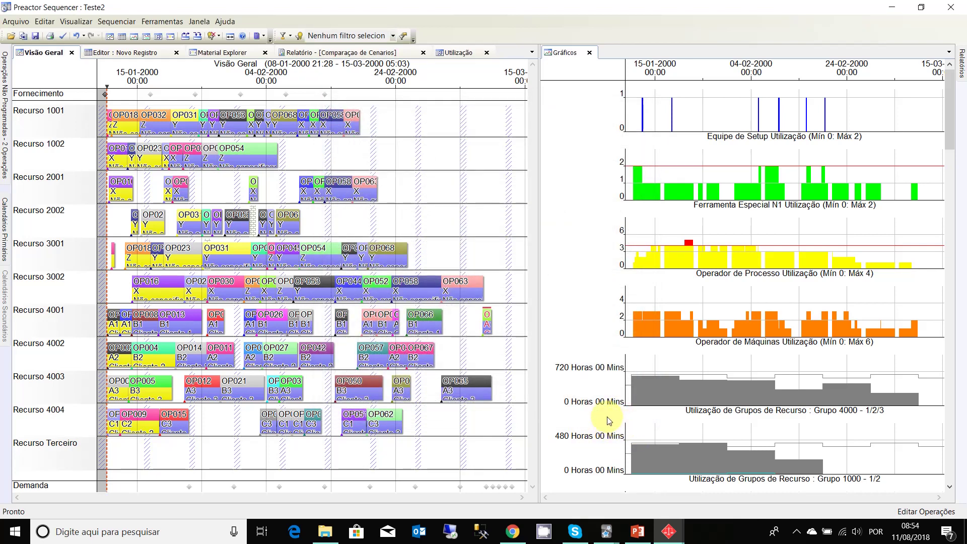
- Save the schedule as dataset Teste3, replacing the existing dataset of that name
{"action": "left_click", "coordinate": [16, 21]}
{"action": "left_click", "coordinate": [63, 135]}
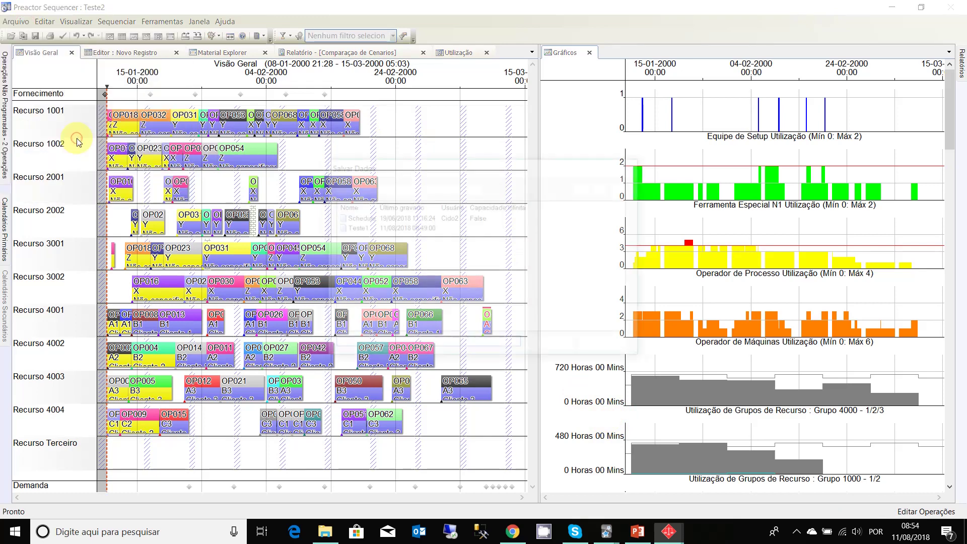
{"action": "left_click", "coordinate": [354, 247]}
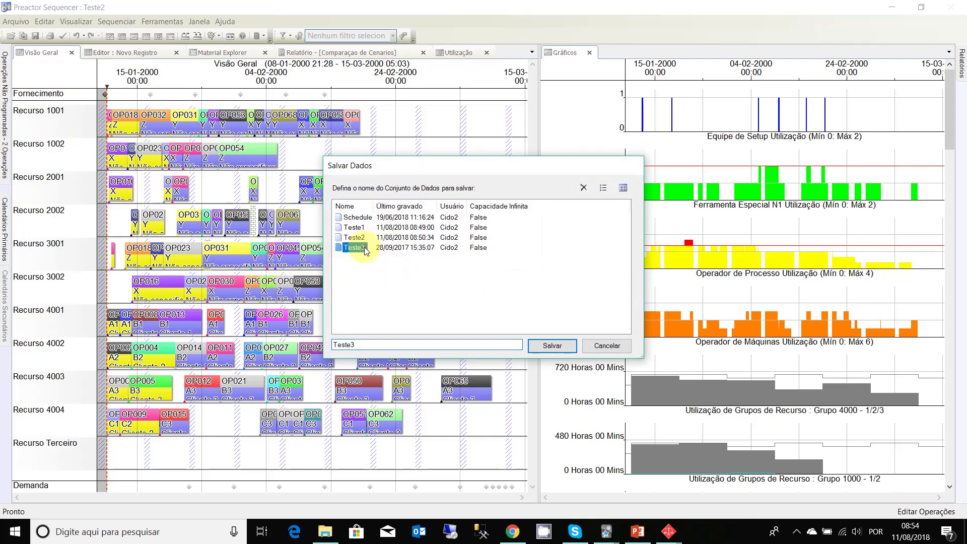
{"action": "left_click", "coordinate": [556, 350]}
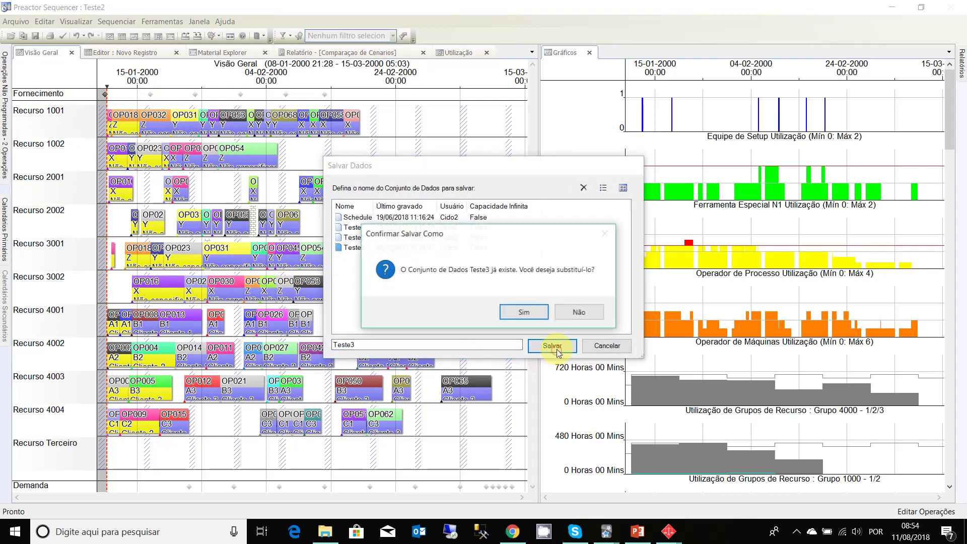
{"action": "left_click", "coordinate": [524, 312]}
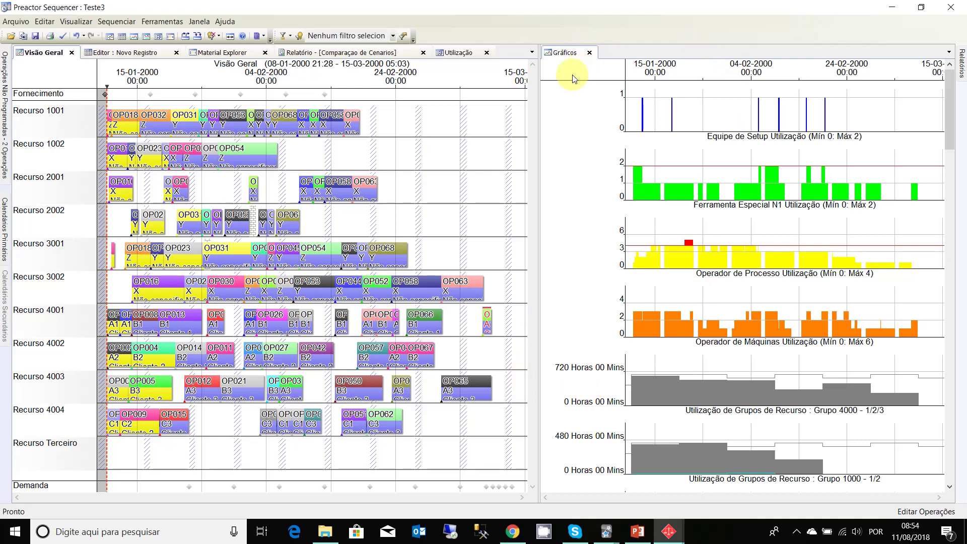
- Close the Gráficos view and refresh the Comparação de Cenários report for all scenarios
{"action": "left_click", "coordinate": [590, 53]}
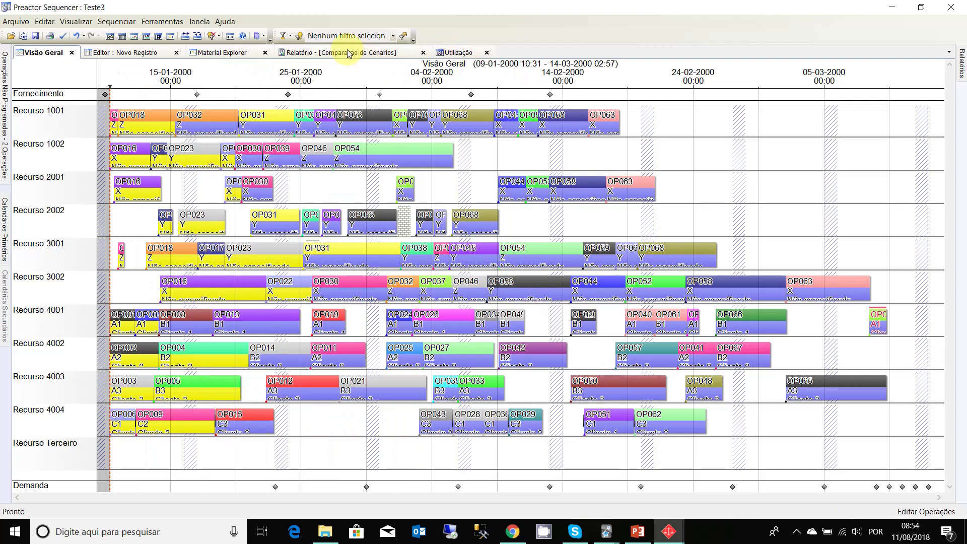
{"action": "left_click", "coordinate": [349, 53]}
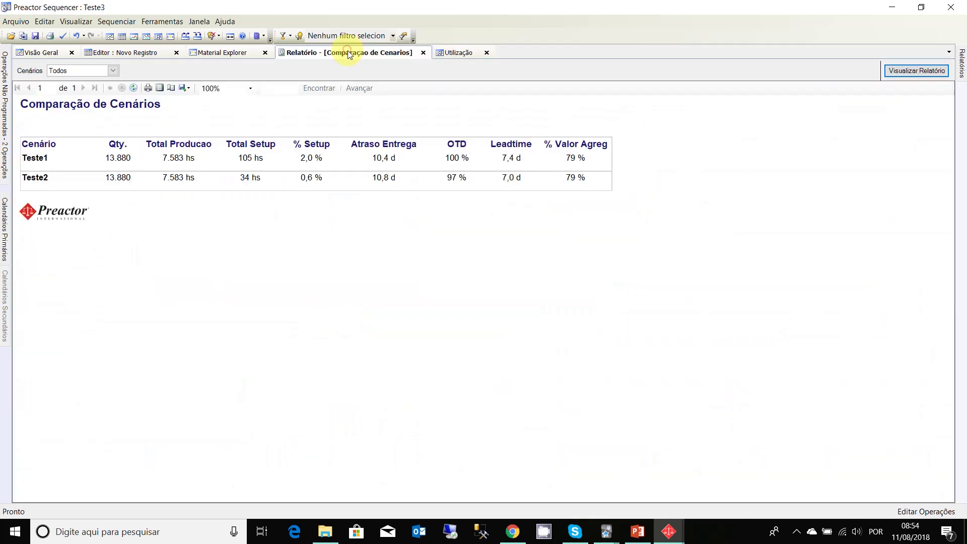
{"action": "left_click", "coordinate": [914, 72]}
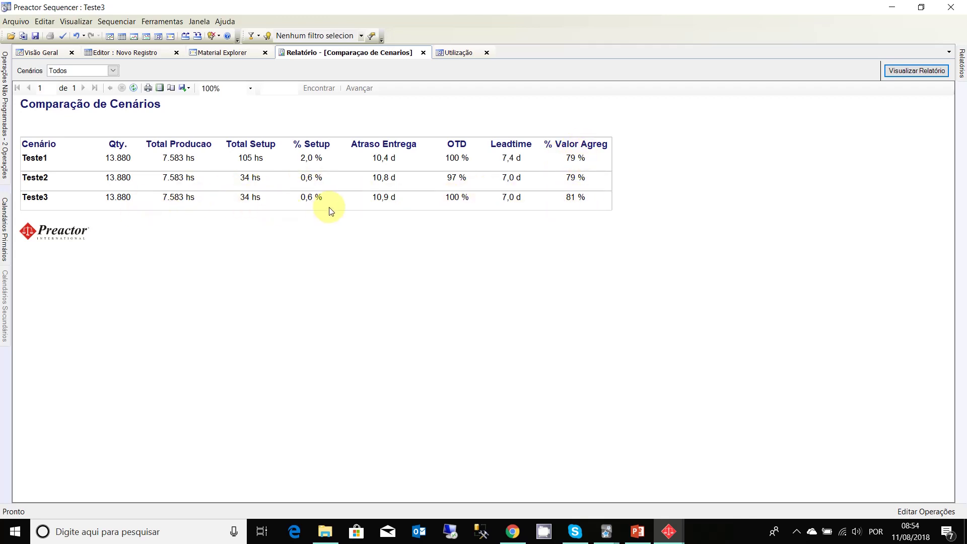
- Open the Lista de Operações por Recurso report for Teste3, browse its first three pages, and return to the Visão Geral
{"action": "left_click", "coordinate": [45, 53]}
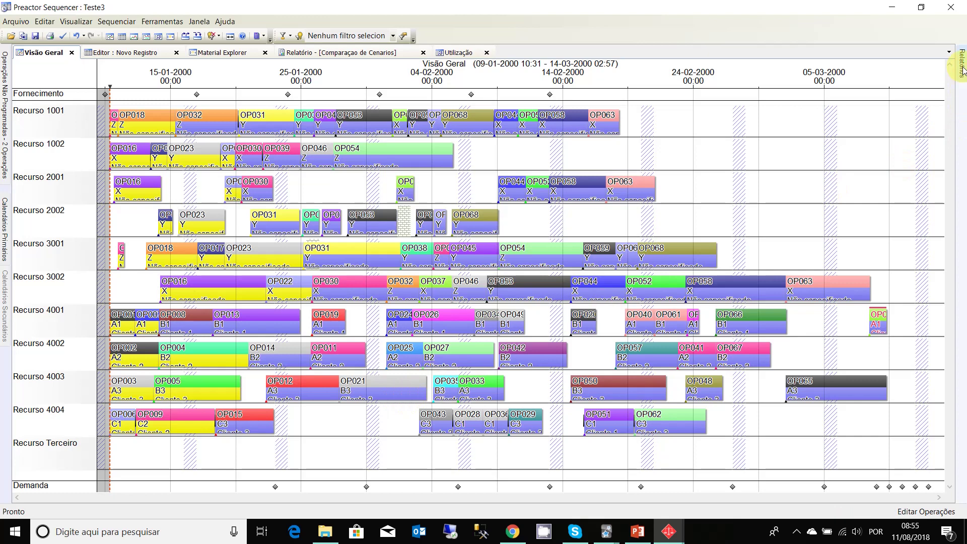
{"action": "mouse_move", "coordinate": [962, 70]}
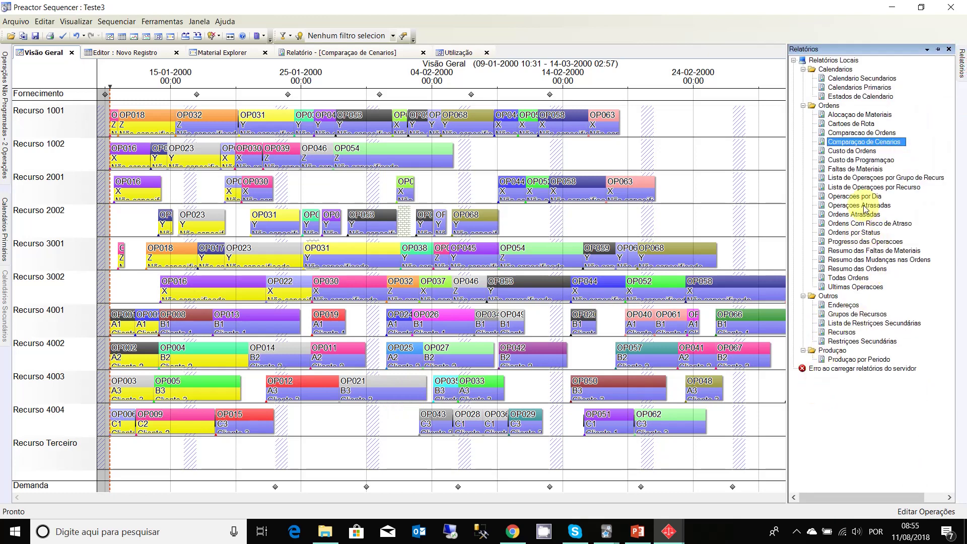
{"action": "double_click", "coordinate": [869, 189]}
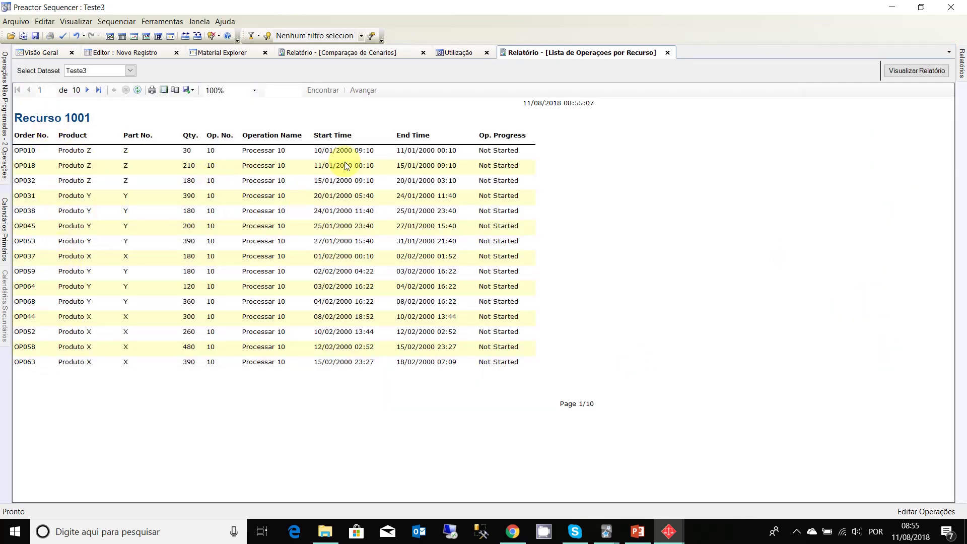
{"action": "left_click", "coordinate": [88, 91]}
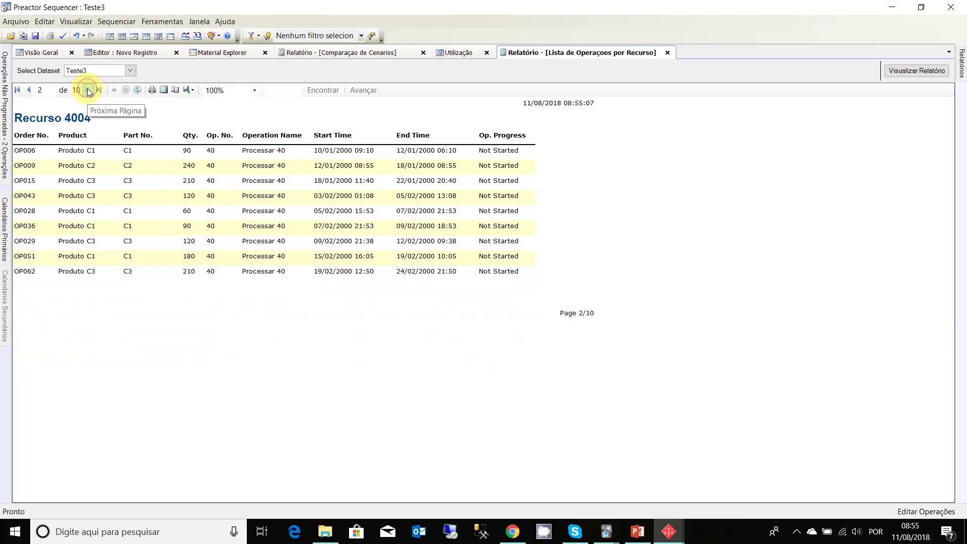
{"action": "left_click", "coordinate": [89, 91]}
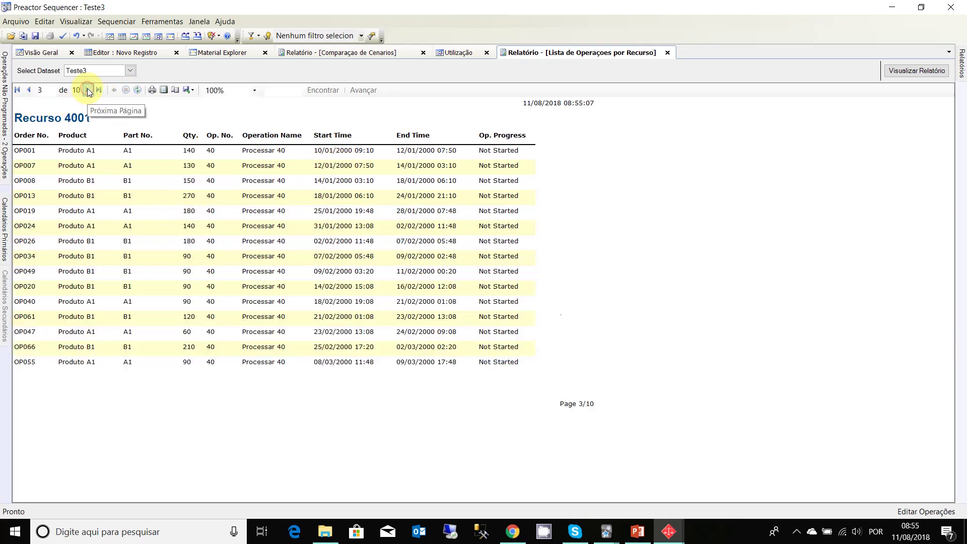
{"action": "left_click", "coordinate": [41, 55]}
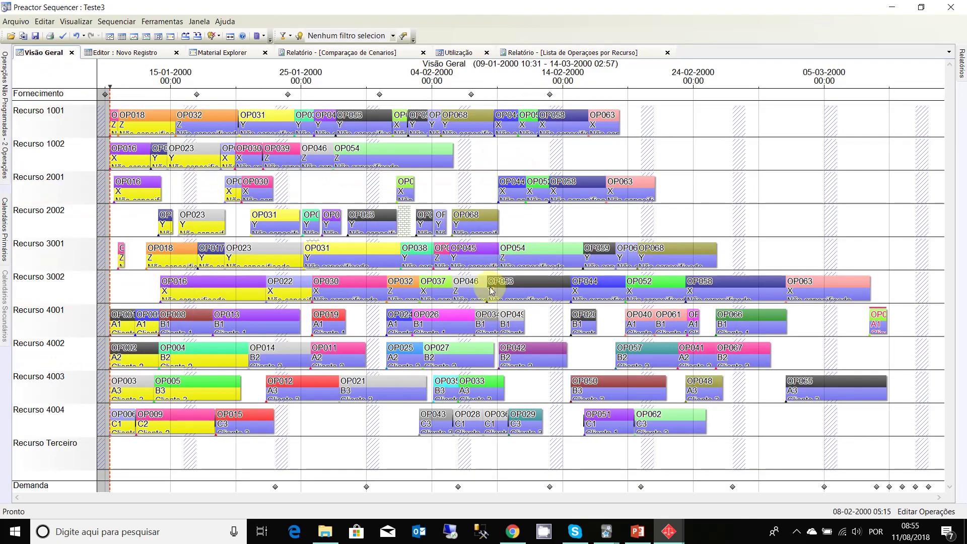
- Start an order inquiry with order status Consulta and fill in its order number
{"action": "mouse_move", "coordinate": [395, 302]}
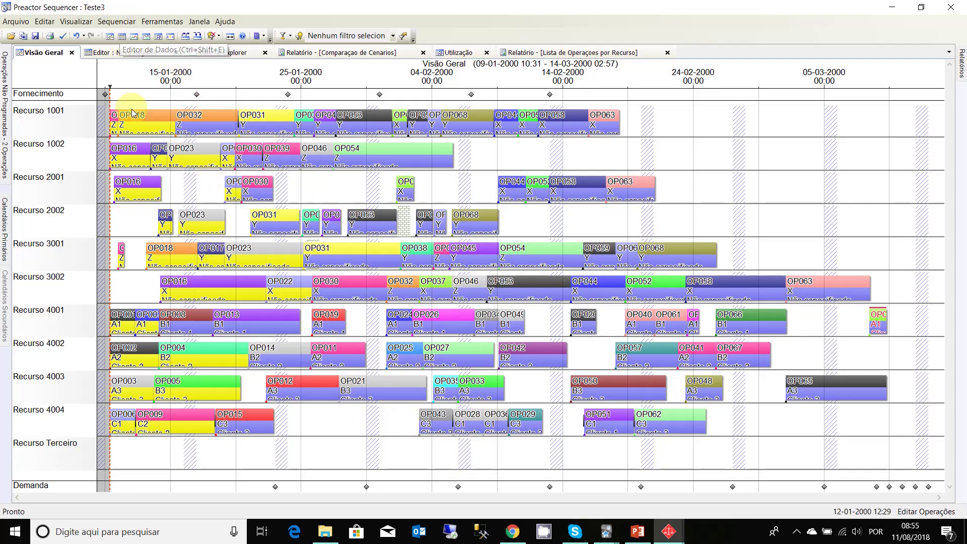
{"action": "mouse_move", "coordinate": [153, 167]}
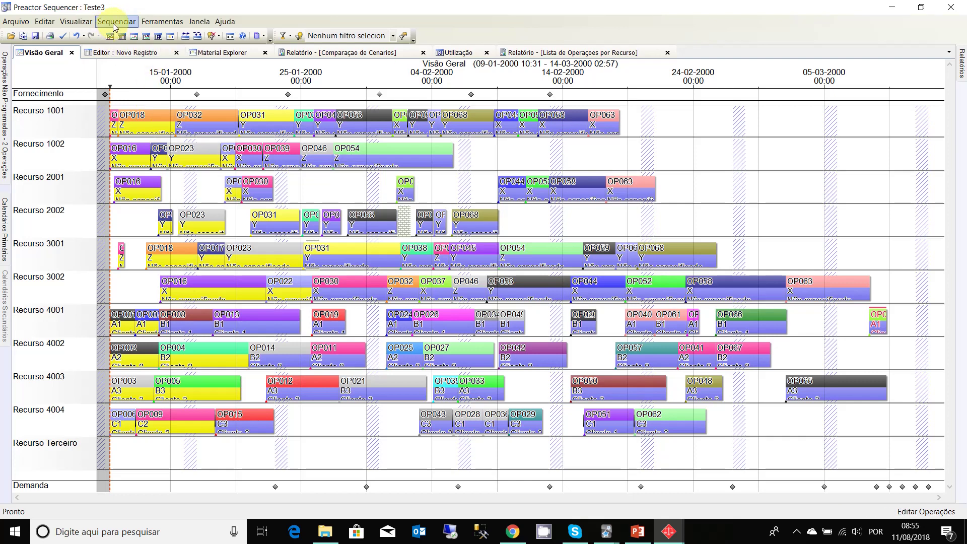
{"action": "left_click", "coordinate": [168, 22]}
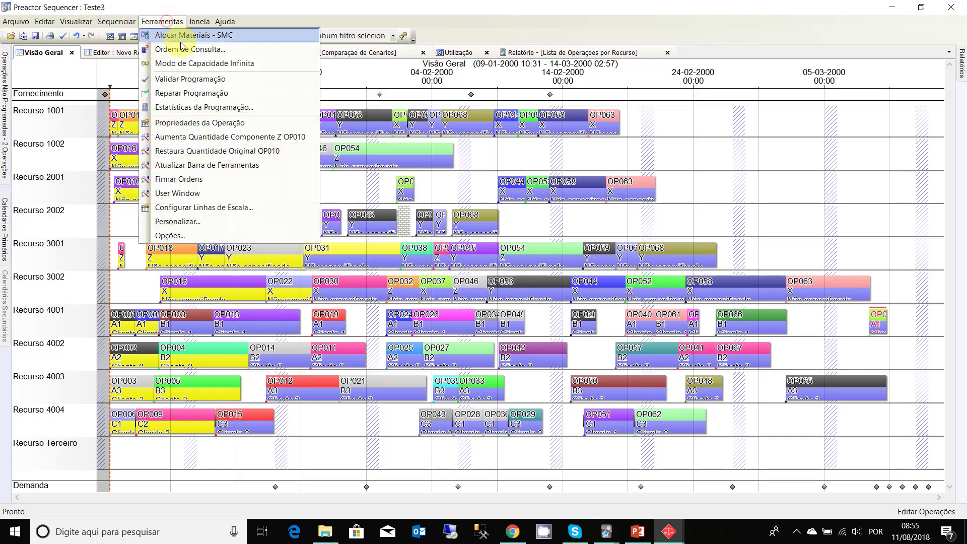
{"action": "left_click", "coordinate": [199, 50]}
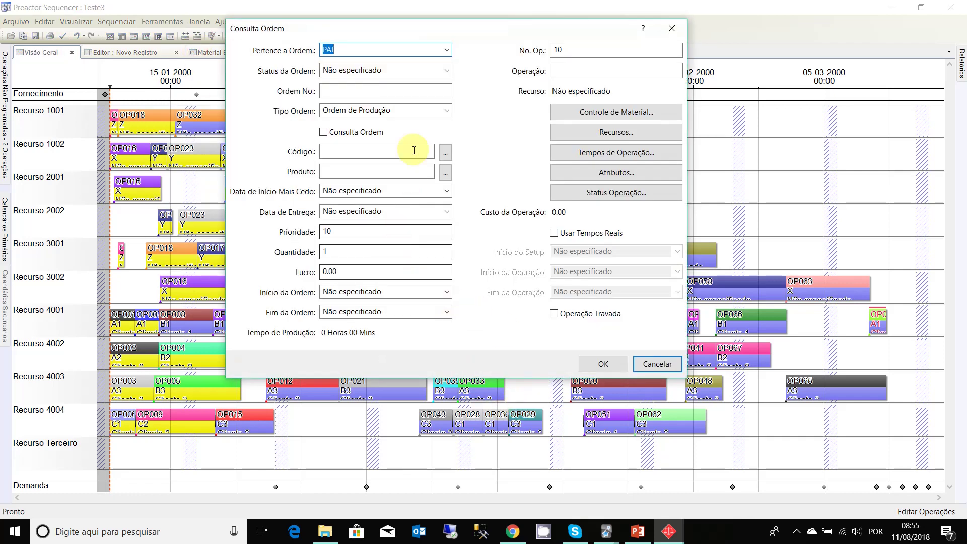
{"action": "left_click", "coordinate": [446, 70]}
{"action": "left_click", "coordinate": [373, 103]}
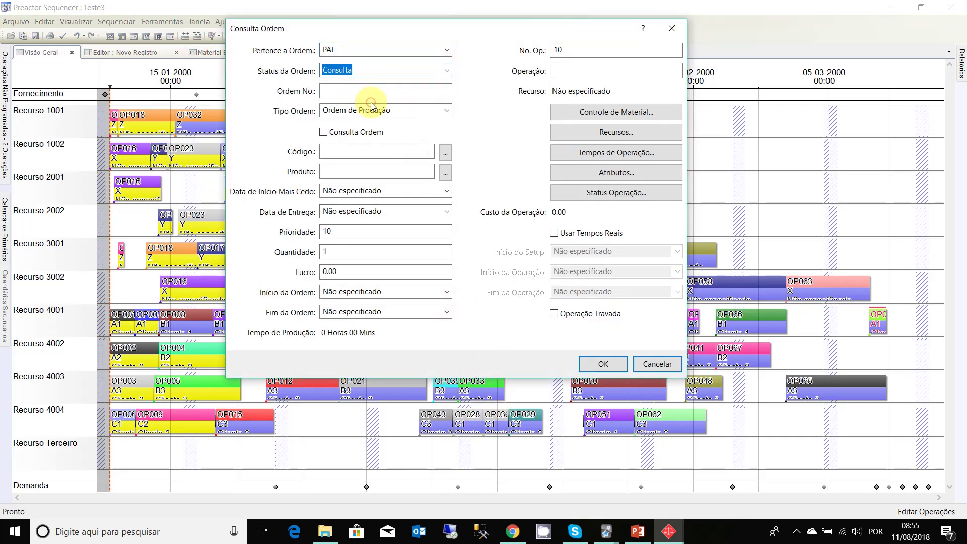
{"action": "left_click", "coordinate": [409, 91]}
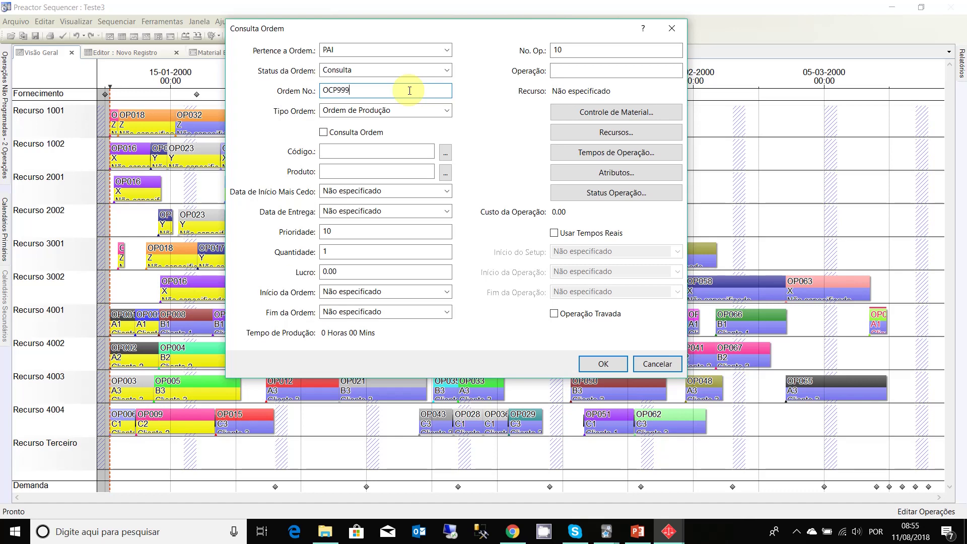
- Simulate the order inquiry for product C2 with quantity 50 and decline to confirm it
{"action": "left_click", "coordinate": [446, 153]}
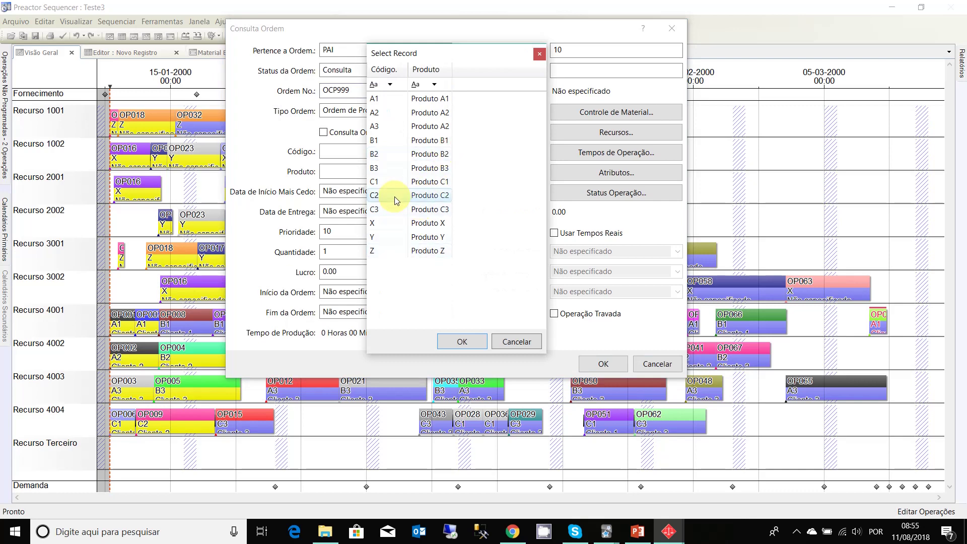
{"action": "double_click", "coordinate": [395, 199]}
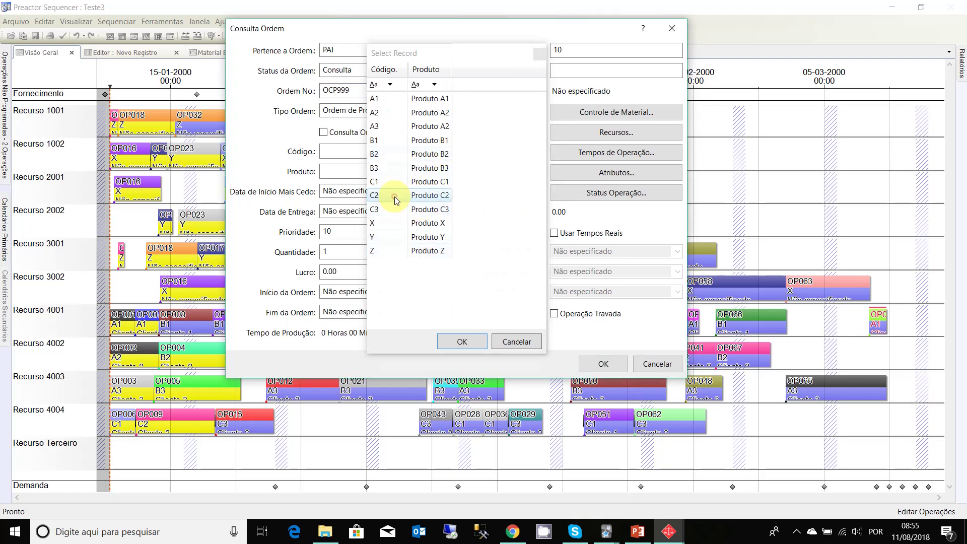
{"action": "left_click", "coordinate": [335, 251]}
{"action": "left_click_drag", "start_coordinate": [335, 251], "coordinate": [251, 252]}
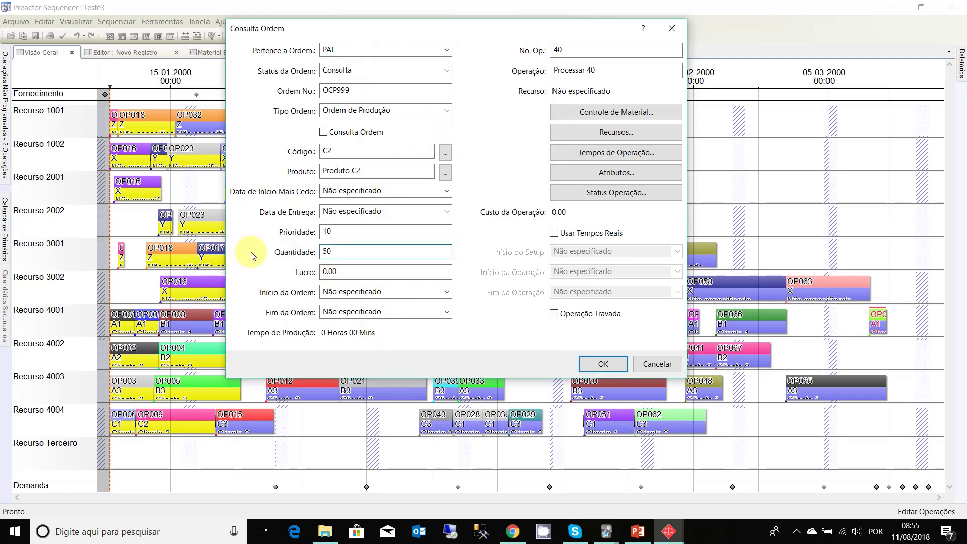
{"action": "left_click", "coordinate": [604, 364]}
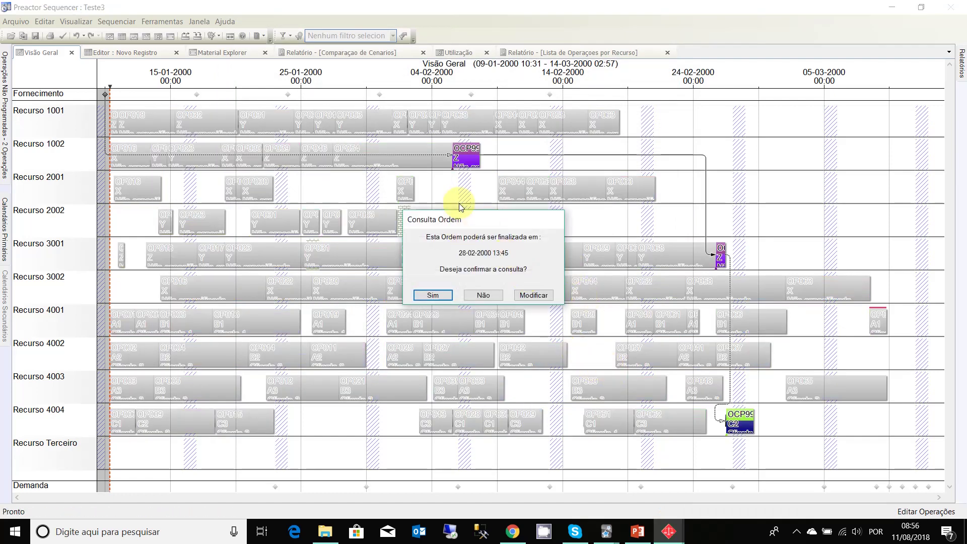
{"action": "left_click_drag", "start_coordinate": [481, 223], "coordinate": [429, 255]}
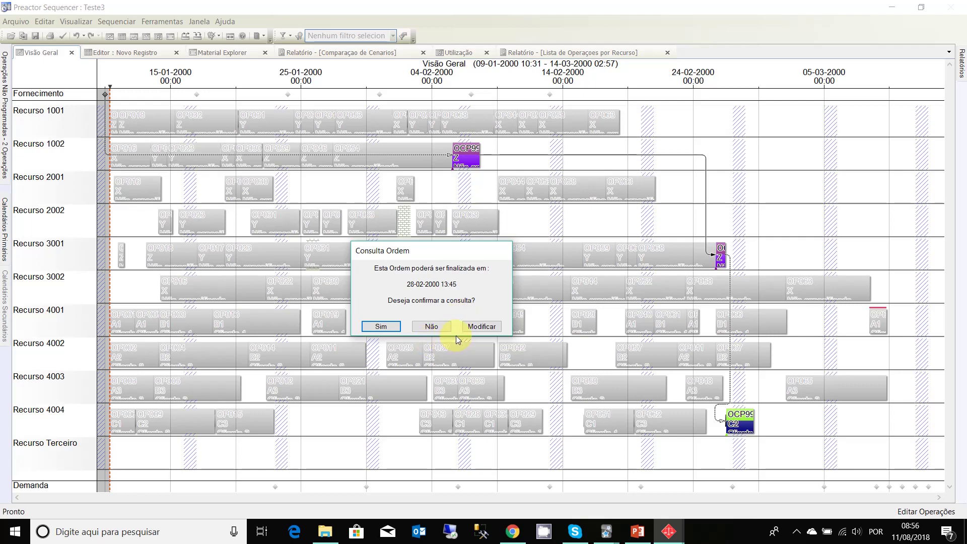
{"action": "left_click", "coordinate": [433, 327]}
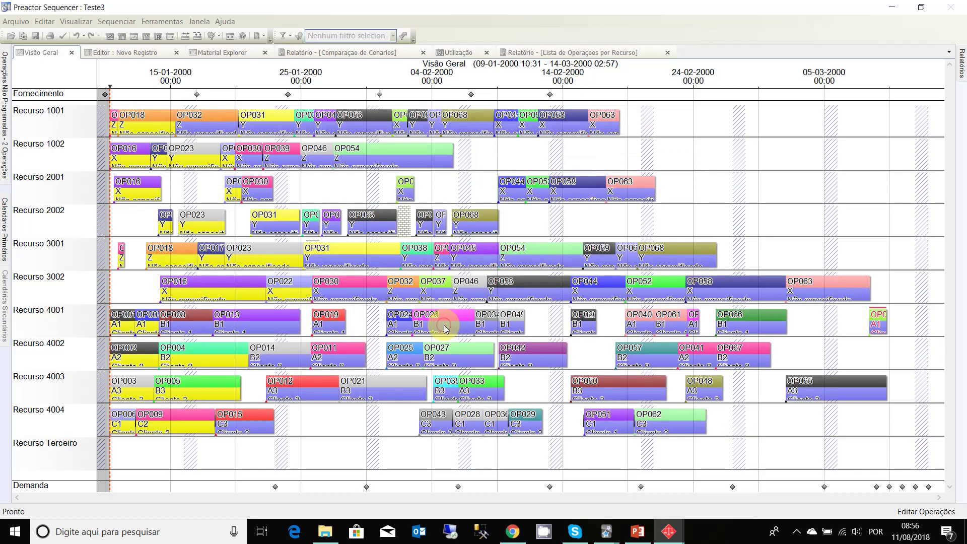